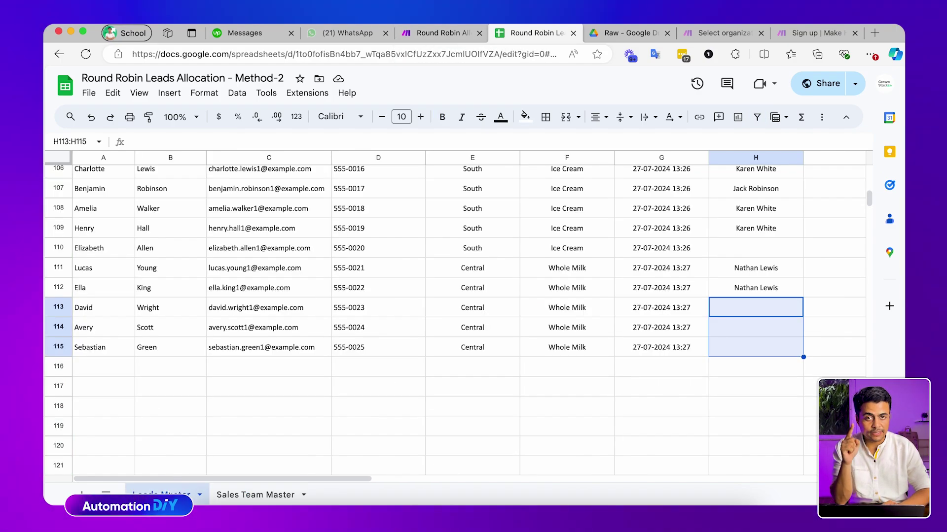
Examine the lead rows in Leads Master and each salesperson's allocation counts, limits and remaining capacity in Sales Team Master
left_click(234, 496)
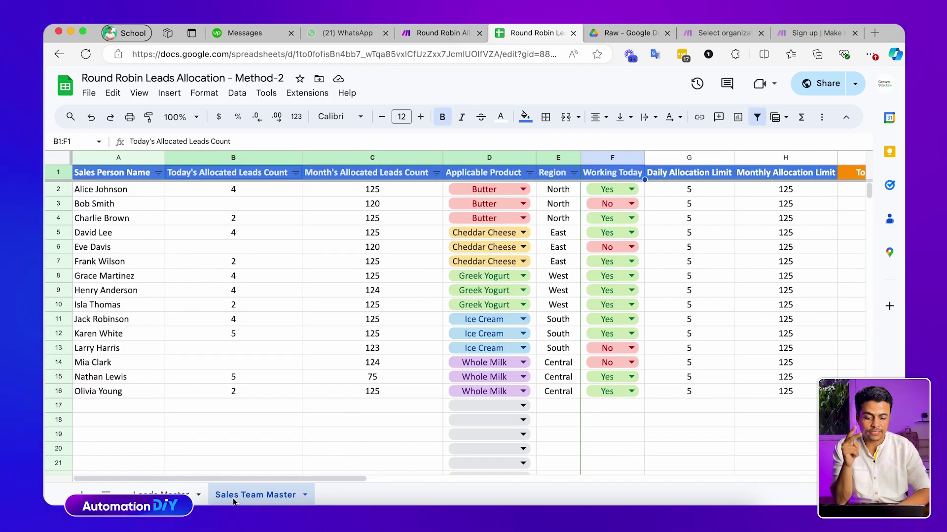
left_click(161, 494)
scroll(300, 286, "down", 2)
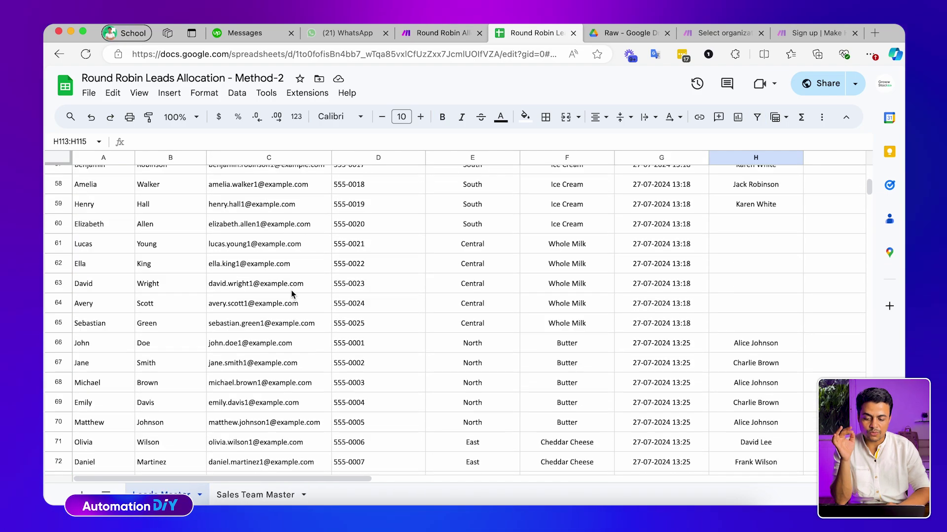
scroll(291, 295, "up", 20)
scroll(291, 295, "up", 4)
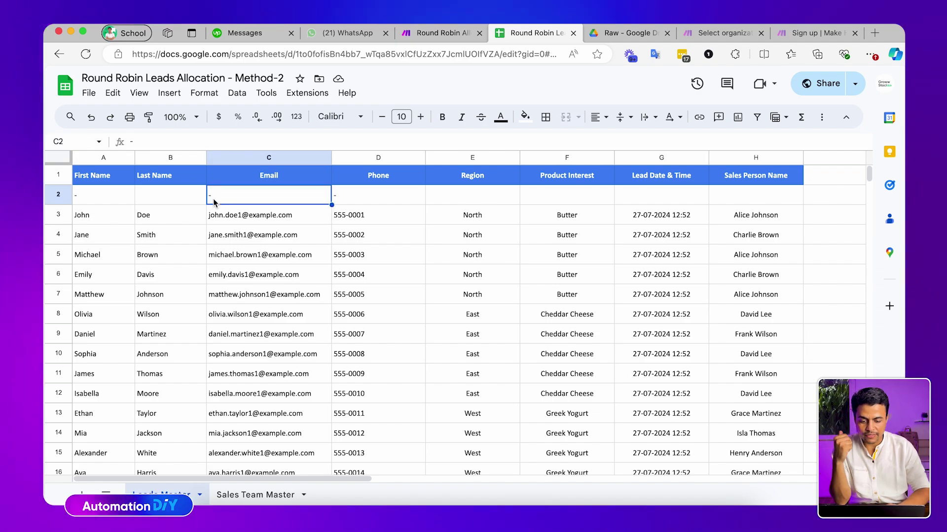
left_click(235, 496)
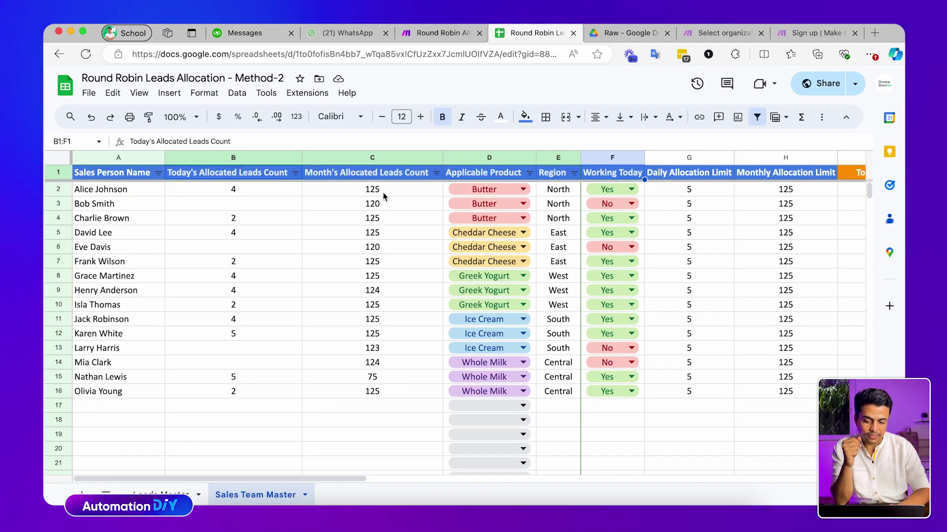
left_click_drag(244, 179, 777, 366)
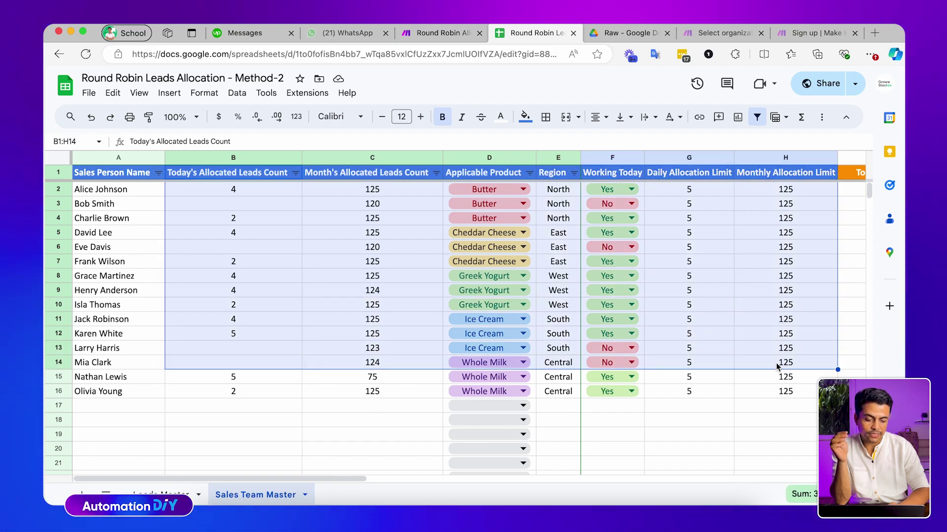
left_click(729, 277)
scroll(704, 286, "right", 4)
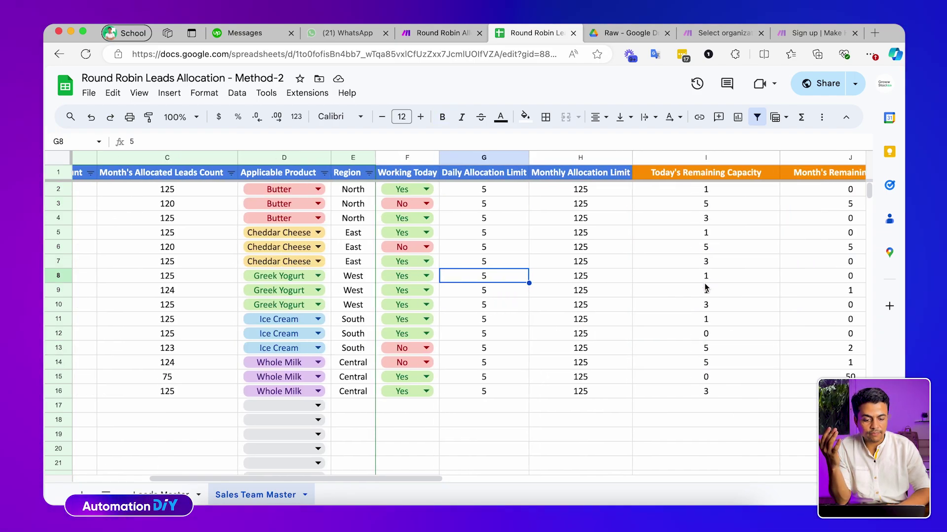
scroll(705, 287, "left", 4)
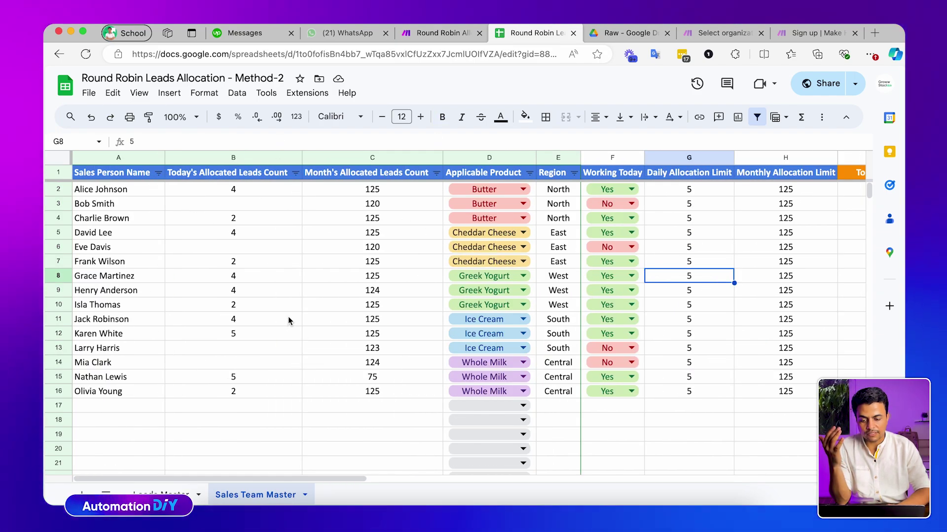
left_click_drag(101, 189, 109, 379)
left_click(234, 264)
Add the header "Sales Person CRM ID" in cell K1 of Sales Team Master and fit column K's width to it
scroll(233, 259, "right", 10)
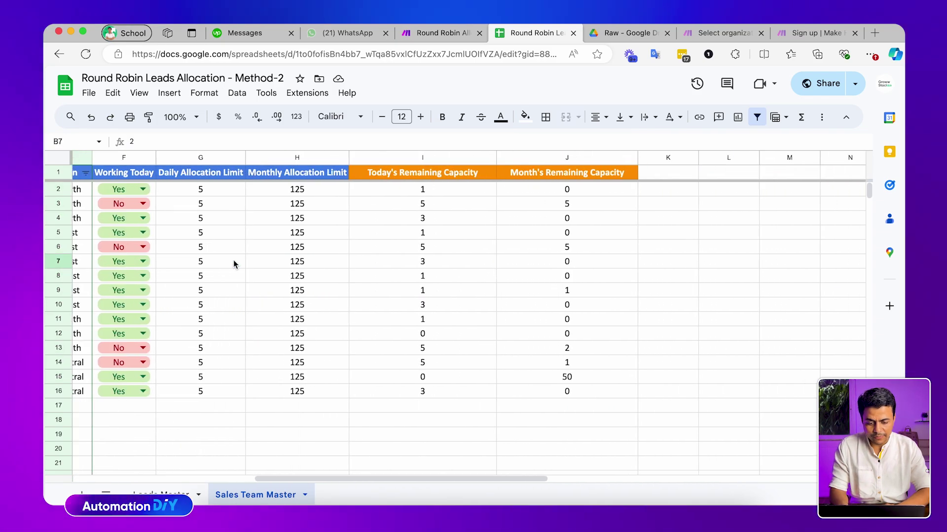
type("Sales")
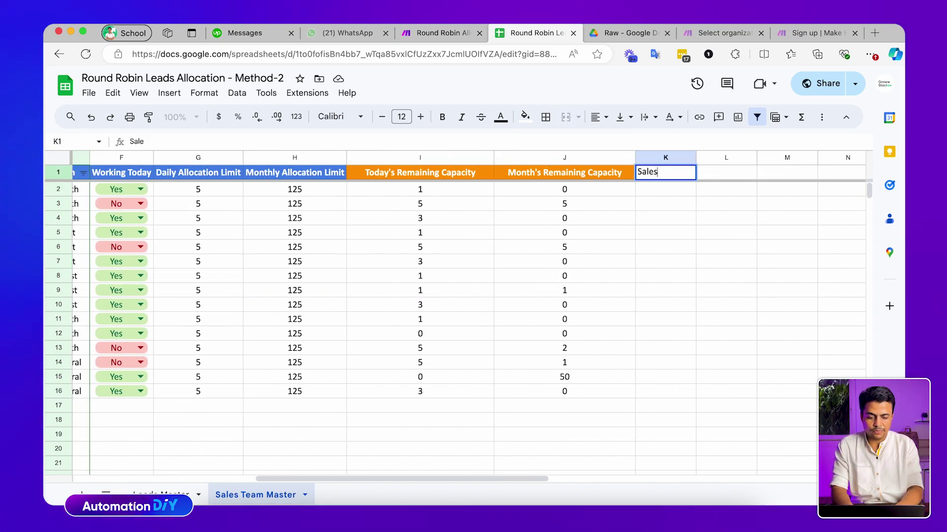
type(" PE")
type("rson CRM")
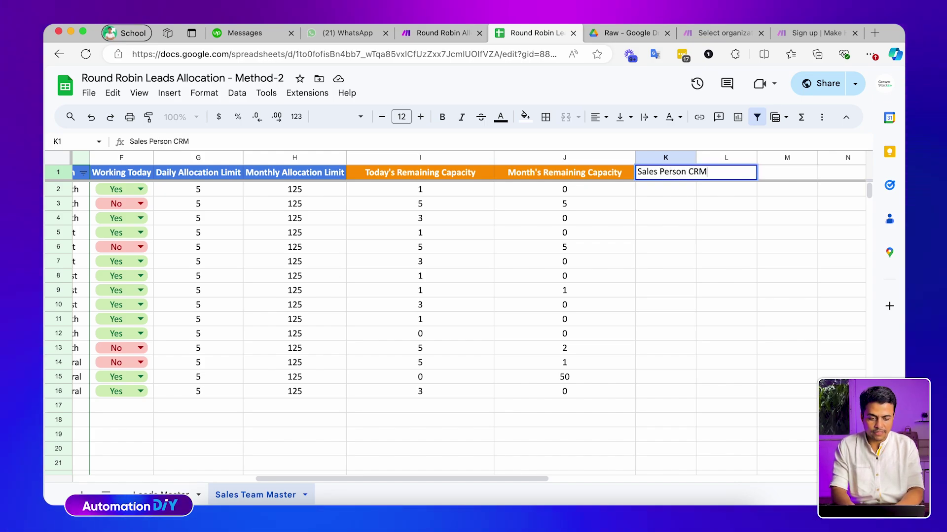
type(" ID")
key("Return")
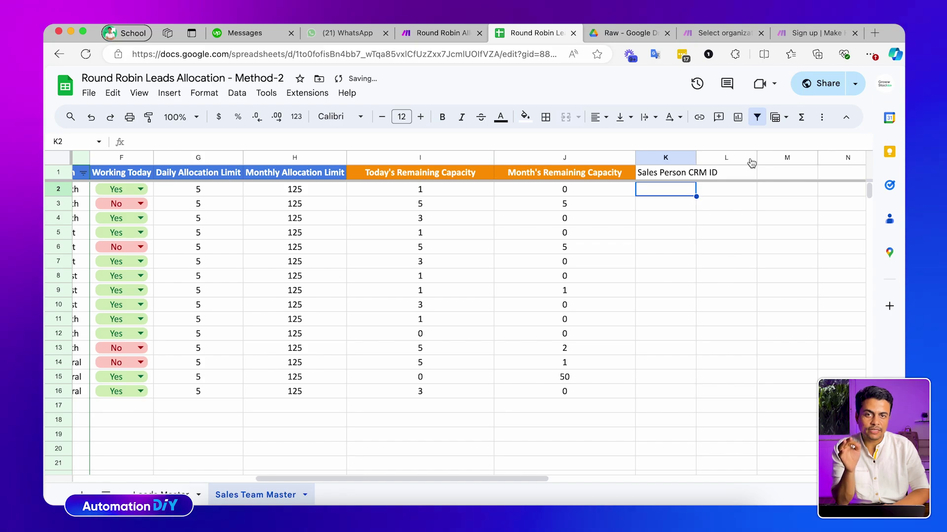
double_click(696, 158)
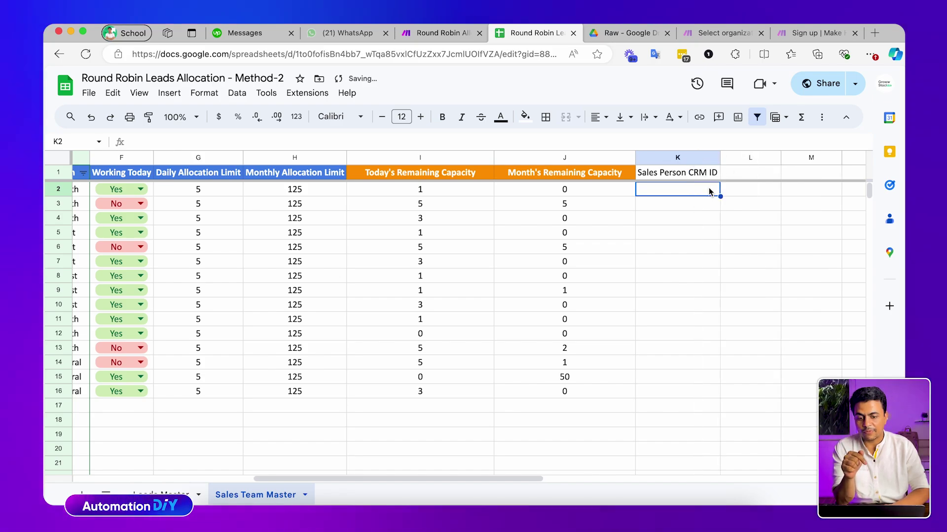
Compare Leads Master with Sales Team Master, checking the CRM ID column and the daily and monthly allocated lead counts
scroll(659, 203, "left", 10)
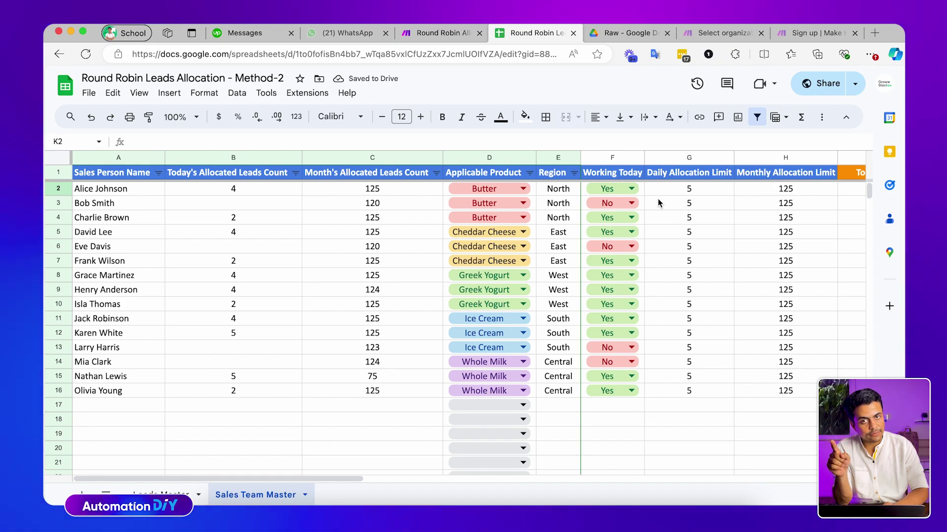
left_click(163, 493)
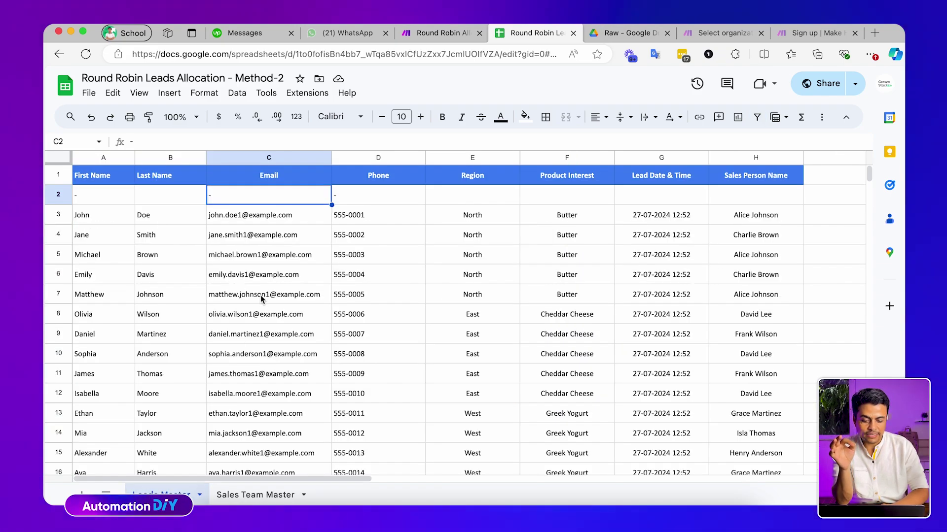
left_click(255, 495)
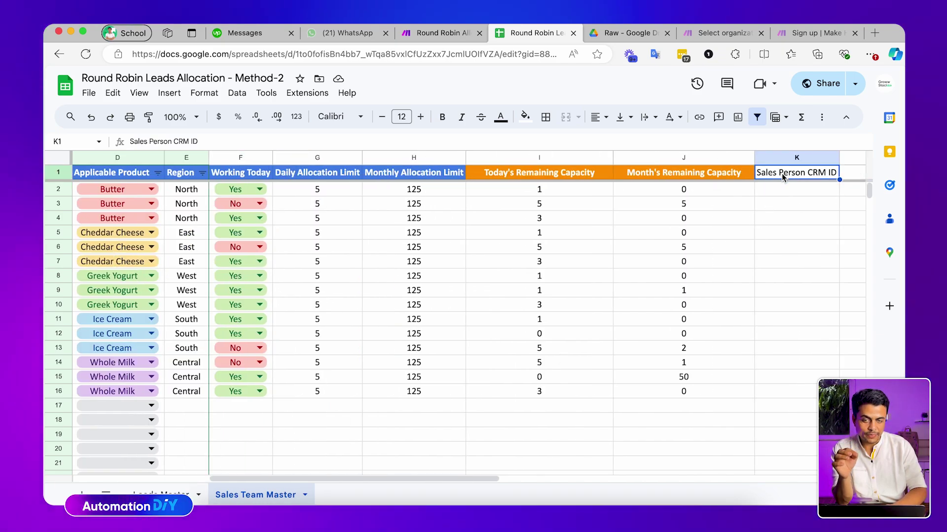
scroll(448, 271, "left", 5)
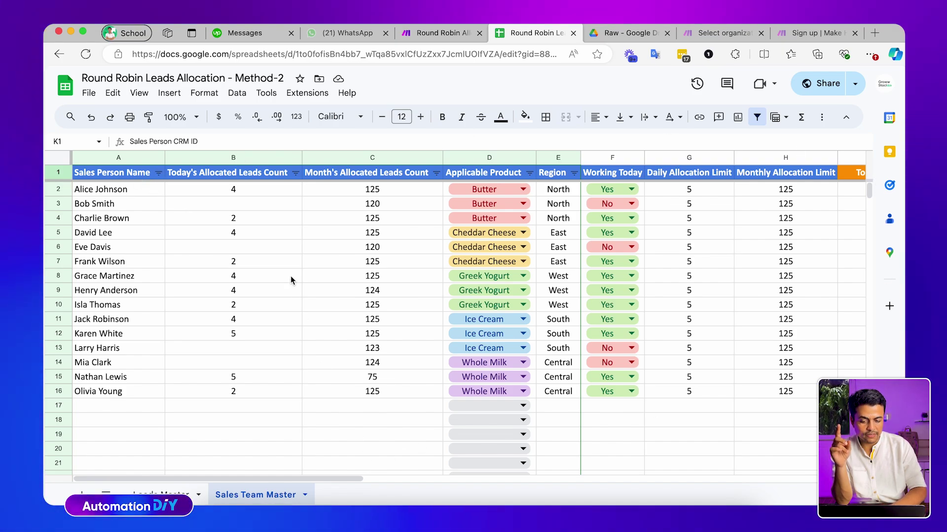
left_click_drag(230, 189, 256, 367)
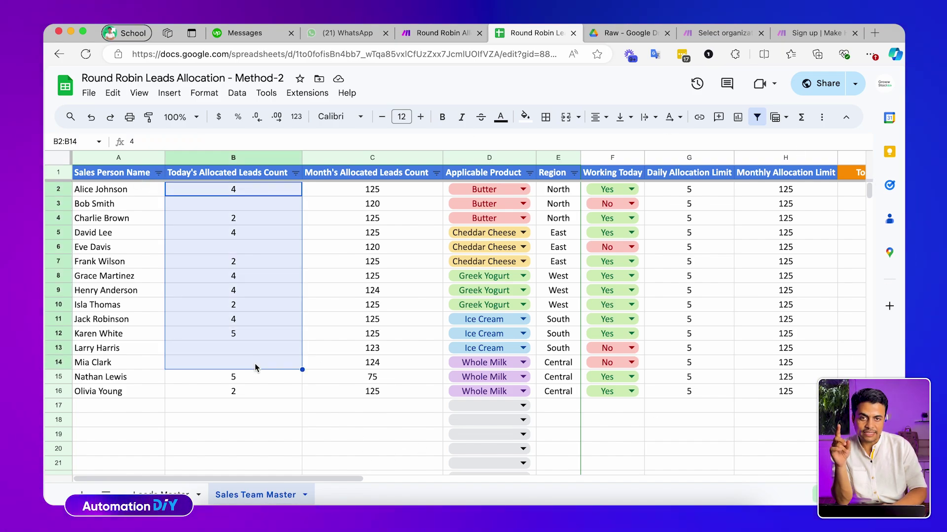
left_click_drag(372, 204, 379, 334)
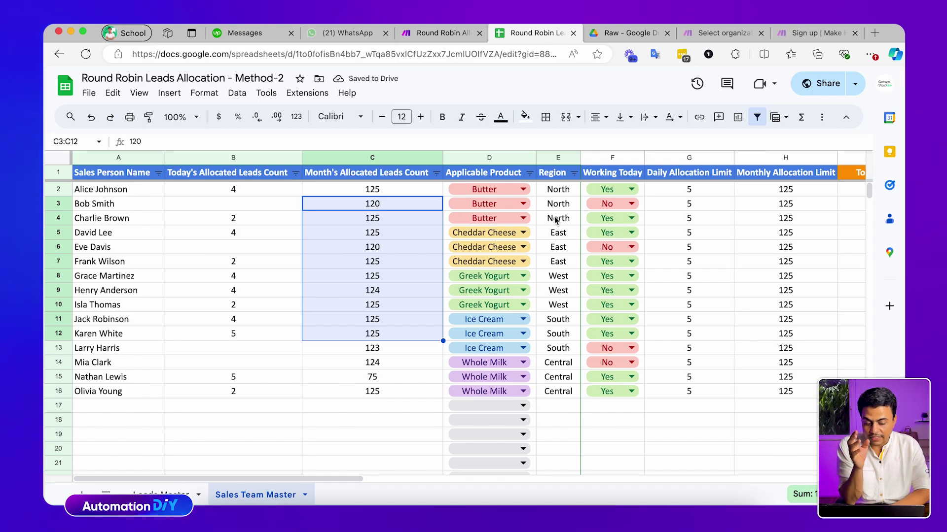
Switch to the Make scenario and move the Facebook Lead Ads, LinkedIn Lead Gen Forms and WPForms modules closer to the JSON module
left_click(430, 31)
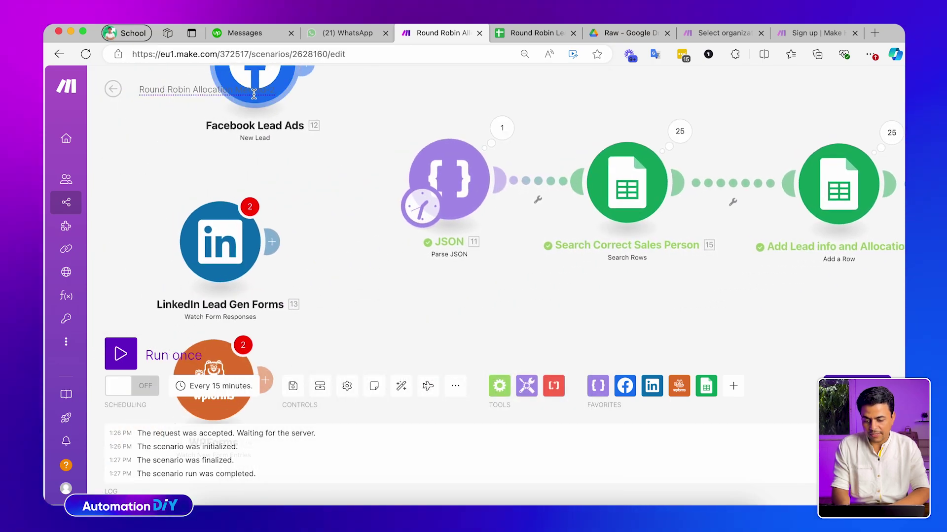
left_click_drag(297, 105, 391, 108)
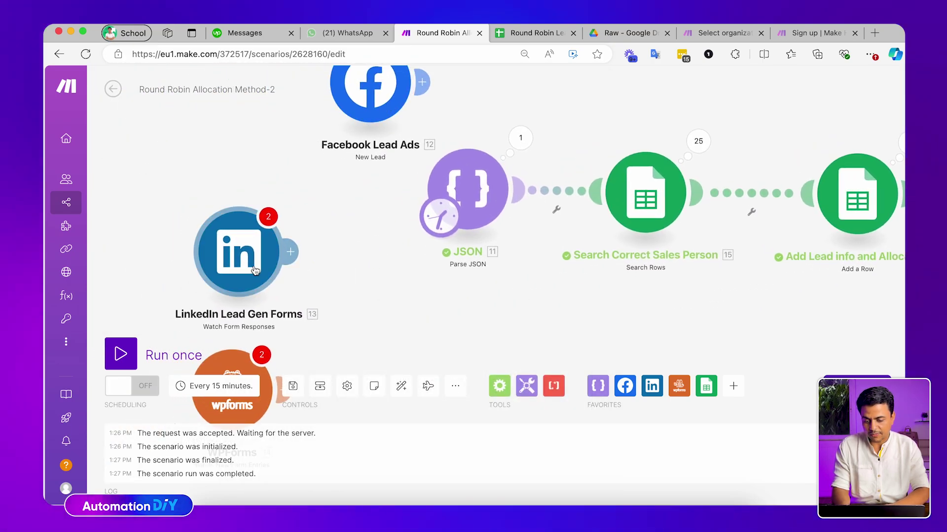
left_click_drag(255, 270, 355, 279)
left_click_drag(231, 301, 486, 247)
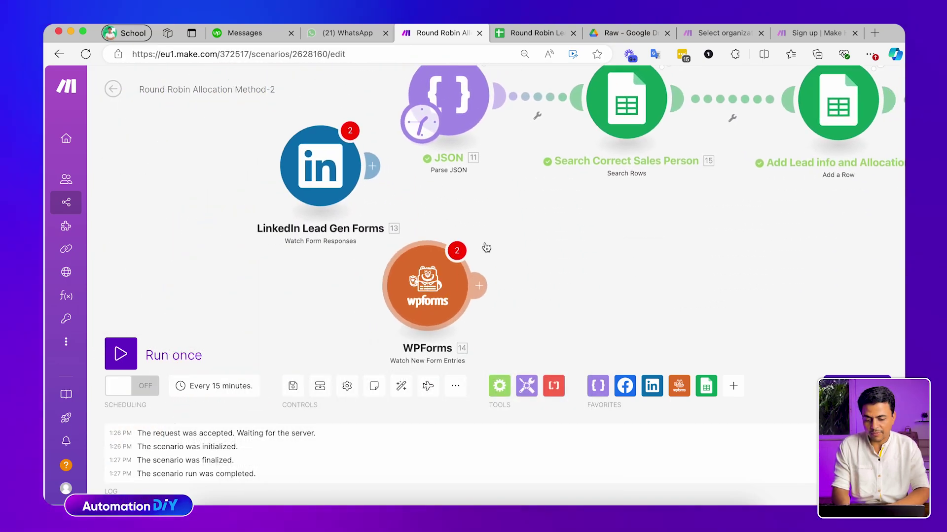
scroll(486, 248, "up", 5)
scroll(477, 345, "right", 5)
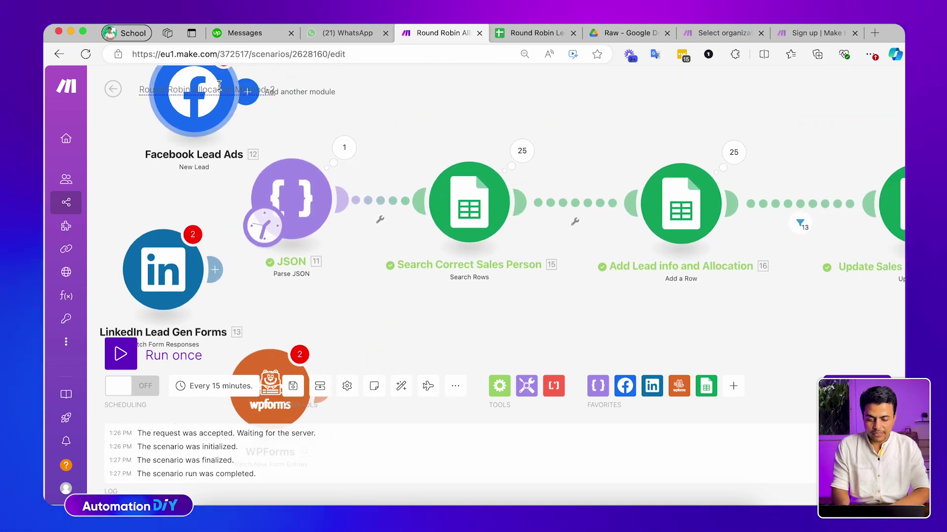
Inspect the filter conditions of the Search Correct Sales Person module
left_click(474, 217)
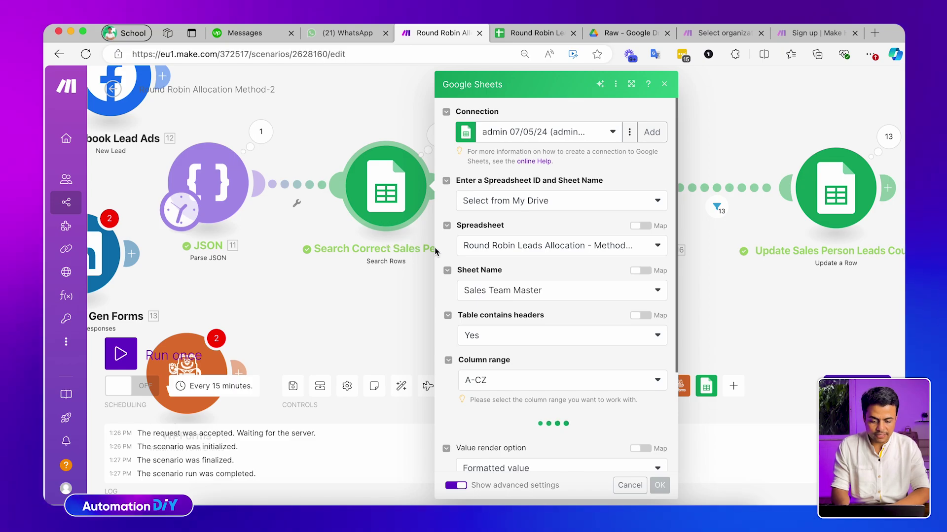
scroll(496, 272, "down", 10)
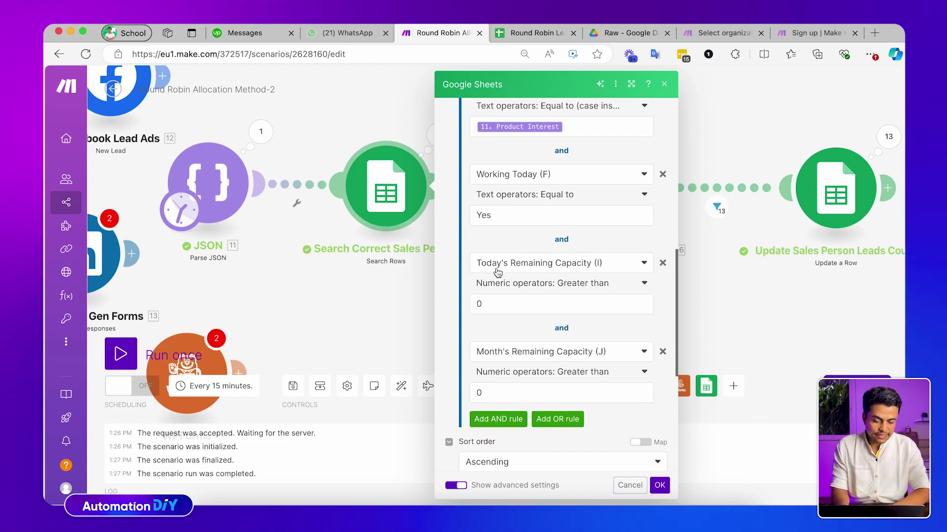
left_click(386, 303)
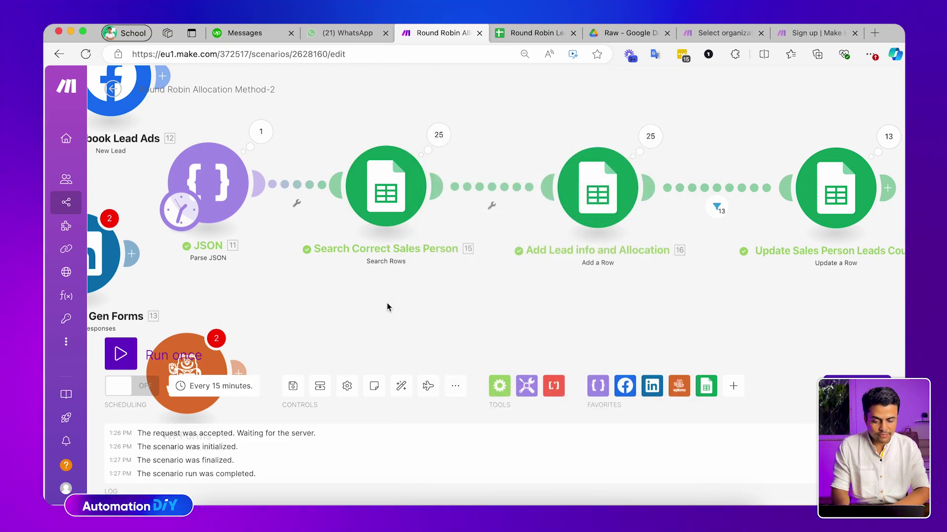
Move the Add Lead info and Allocation module above the line of its neighbouring Google Sheets modules
left_click_drag(495, 220, 491, 126)
left_click_drag(474, 193, 472, 264)
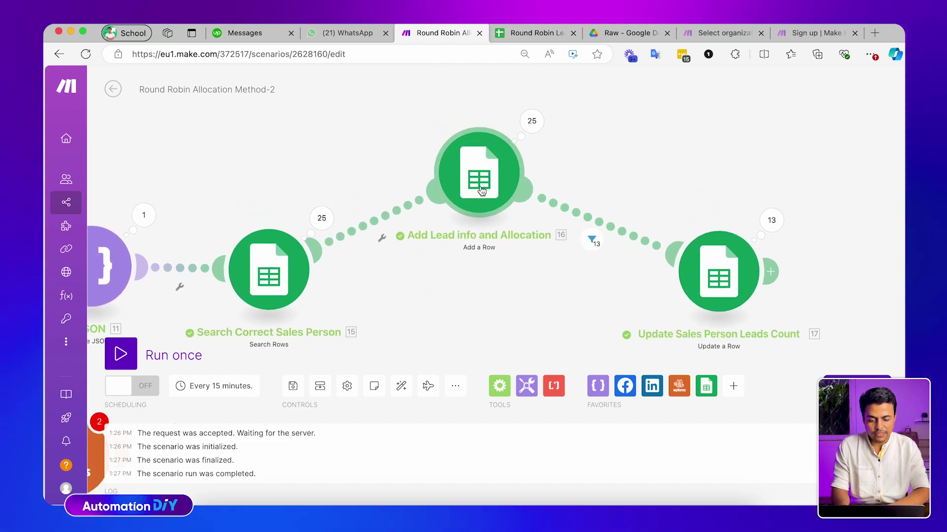
left_click_drag(482, 191, 481, 160)
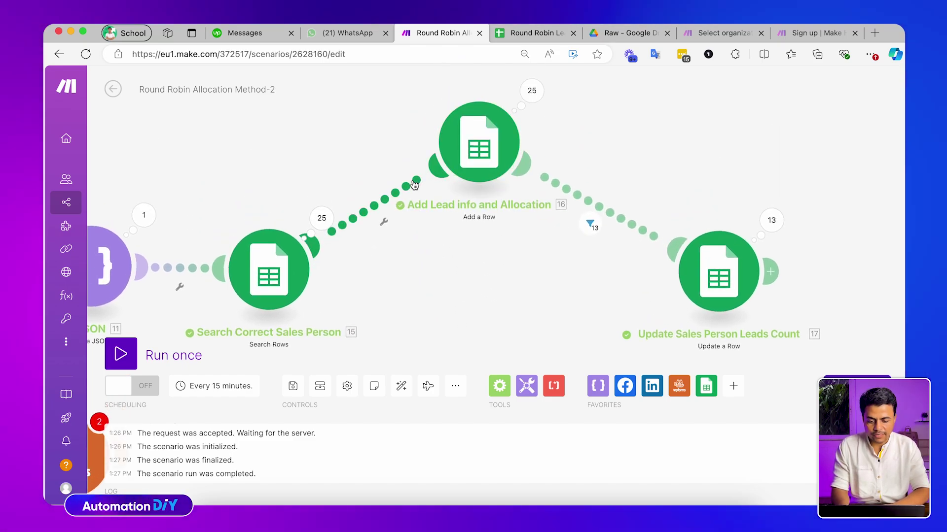
Insert a Salesforce Create a Record module between Search Correct Sales Person and Add Lead info and Allocation
right_click(414, 185)
left_click(450, 258)
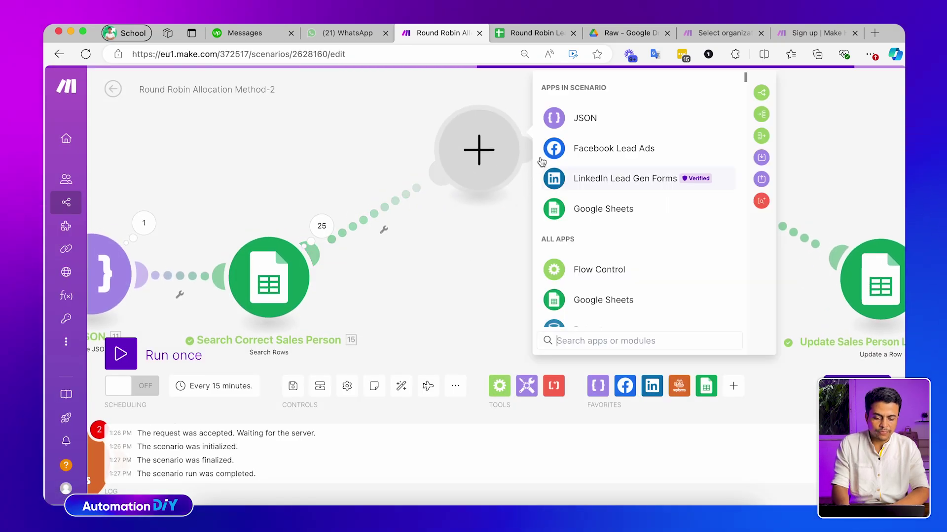
type("Sales")
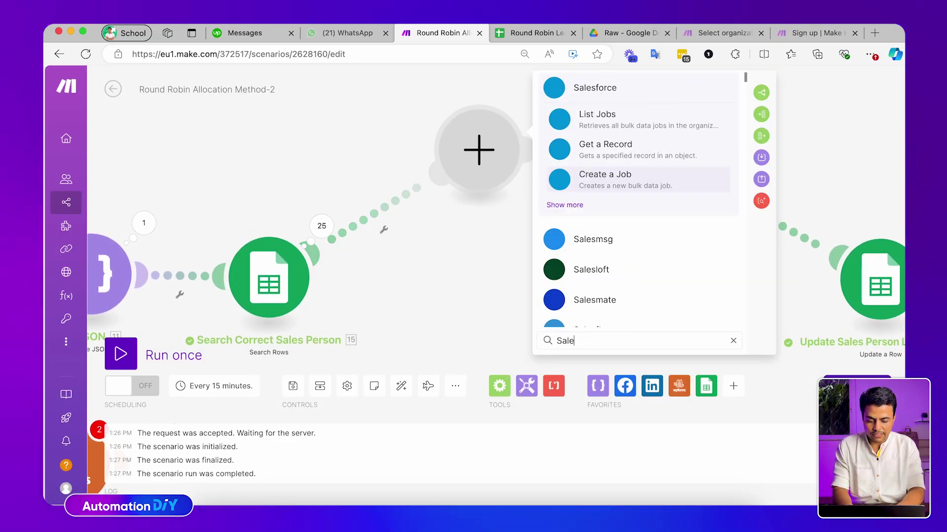
left_click(573, 205)
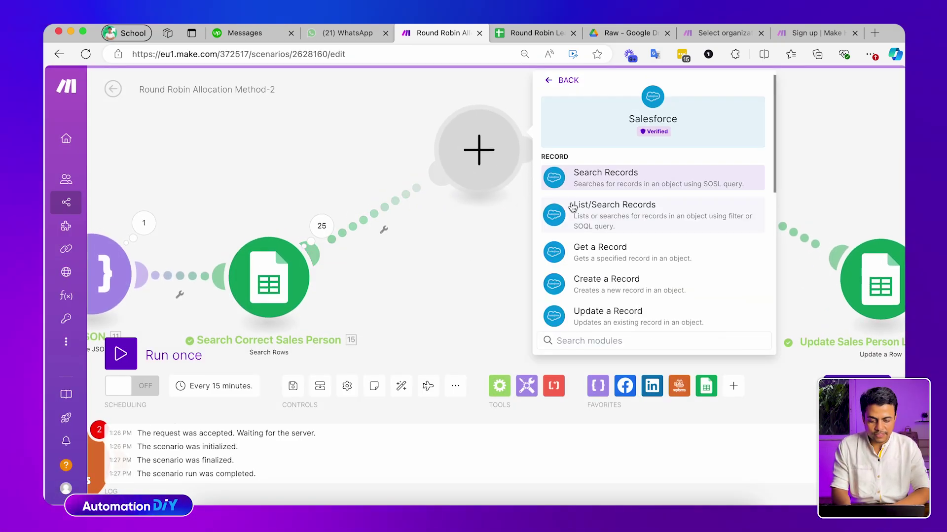
scroll(597, 262, "down", 1)
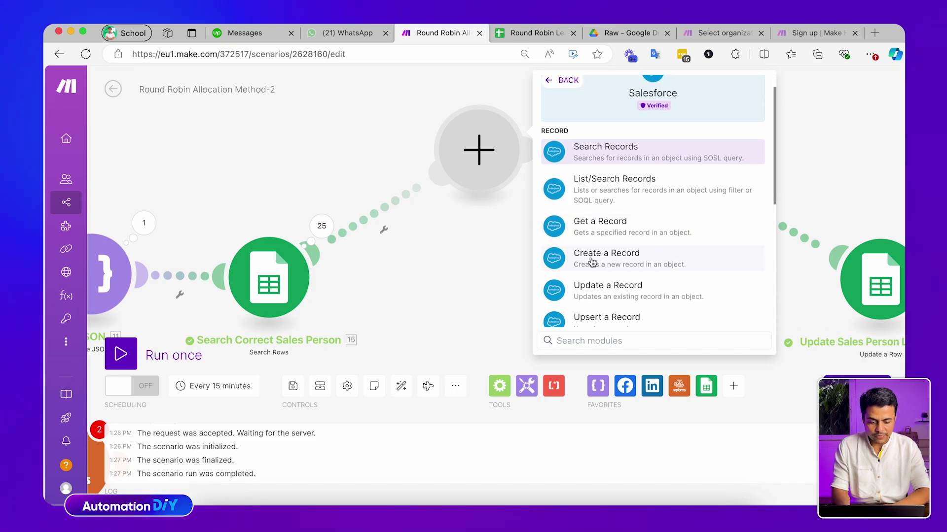
left_click(621, 262)
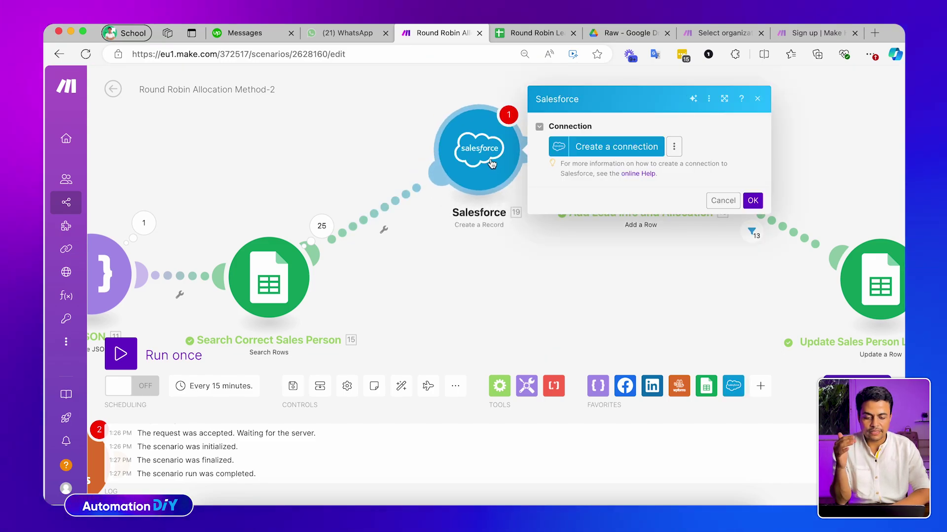
Create a connection of type Salesforce for the new module, named "My Salesforce connection" with Sandbox set to No, and submit it for authorization
left_click(581, 148)
left_click(508, 149)
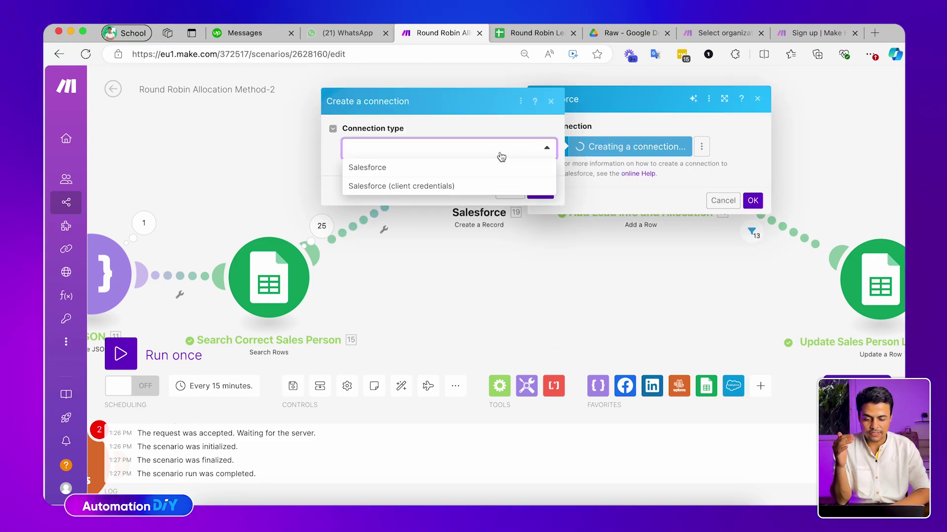
left_click(483, 170)
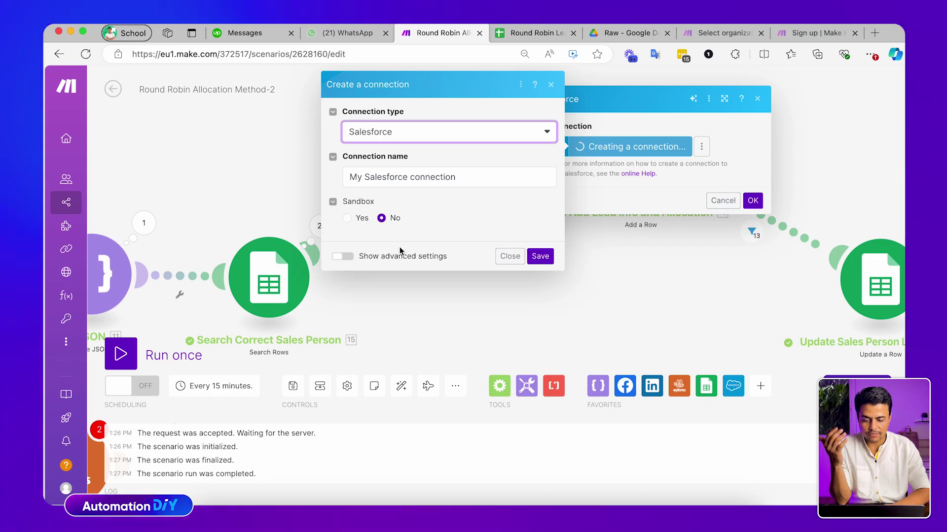
left_click(548, 261)
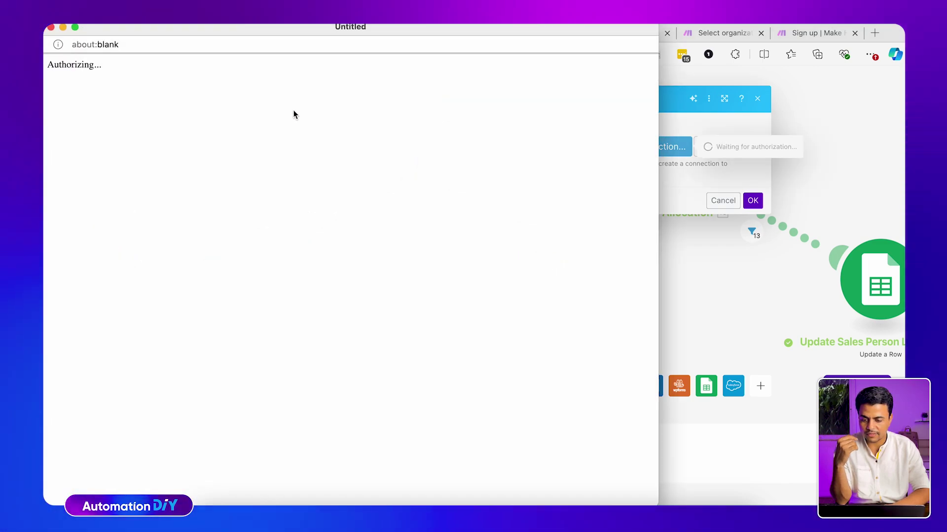
Abandon the pending Salesforce authorization and insert an empty module between Search Correct Sales Person and Salesforce
left_click_drag(259, 34, 351, 32)
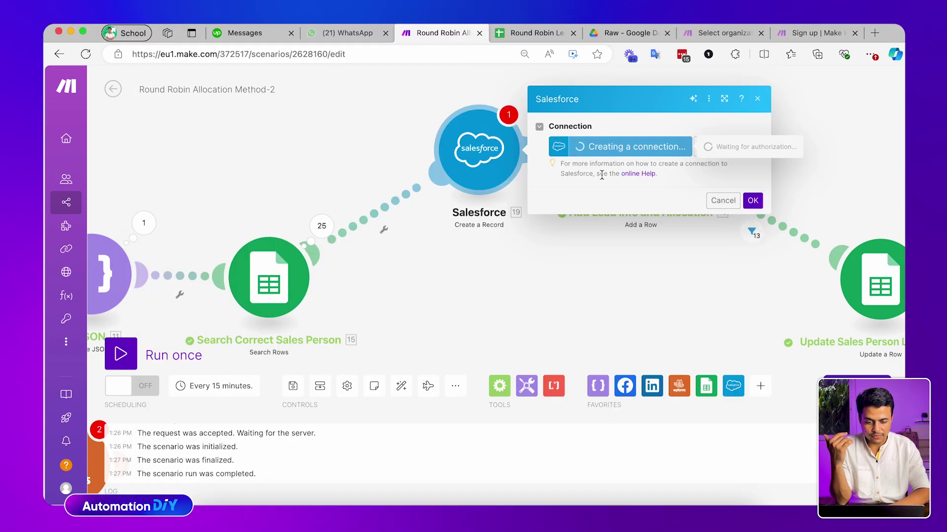
left_click(566, 266)
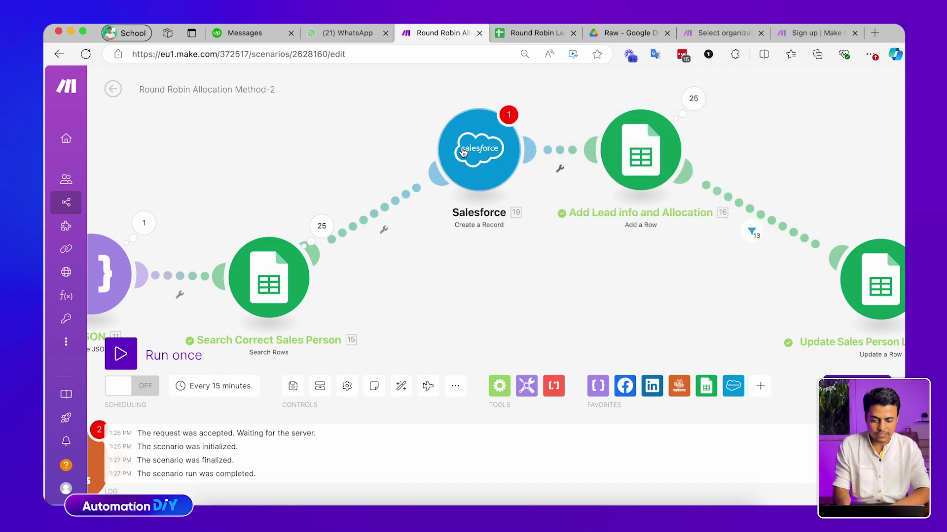
right_click(417, 193)
left_click(437, 278)
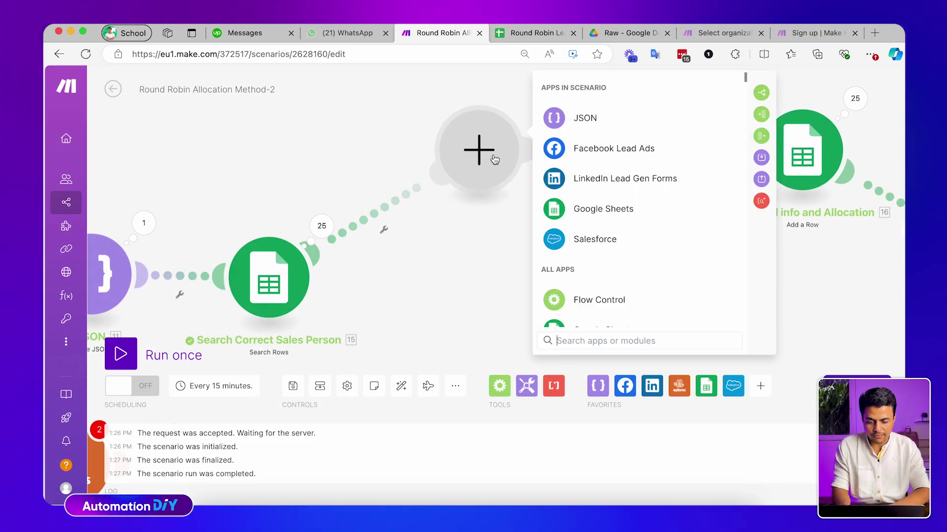
Search the available apps for "zoho crm" and browse the full list of Zoho CRM modules
type("zoho crm")
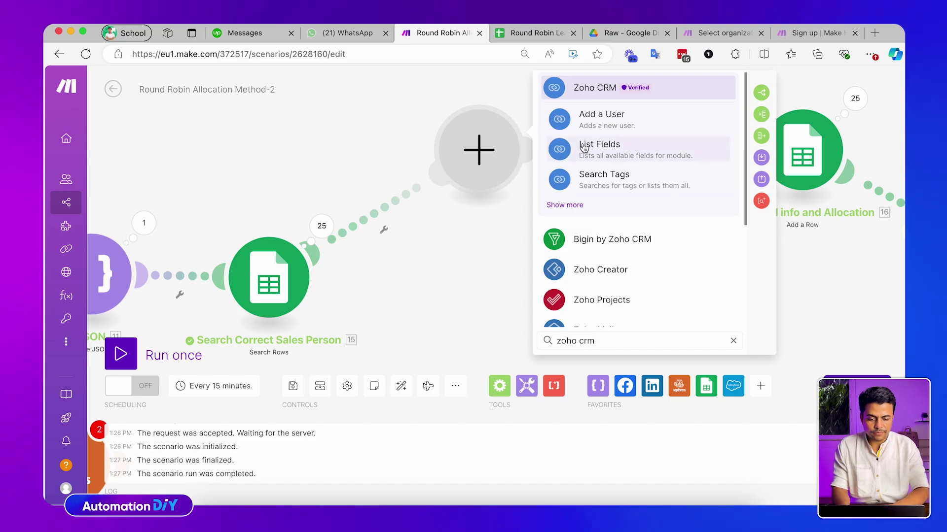
left_click(566, 205)
scroll(611, 207, "down", 4)
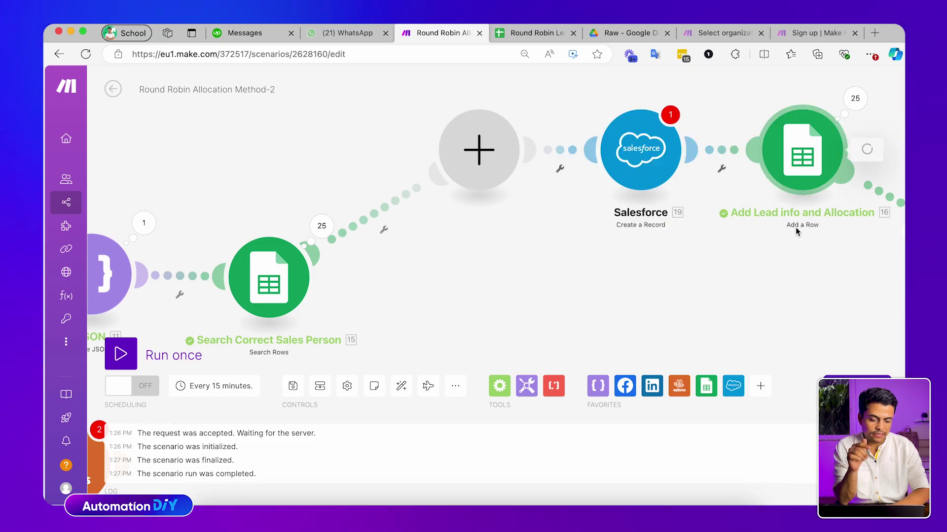
Review how the lead fields are mapped to the Leads Master columns in the Add Lead info and Allocation module
left_click(798, 151)
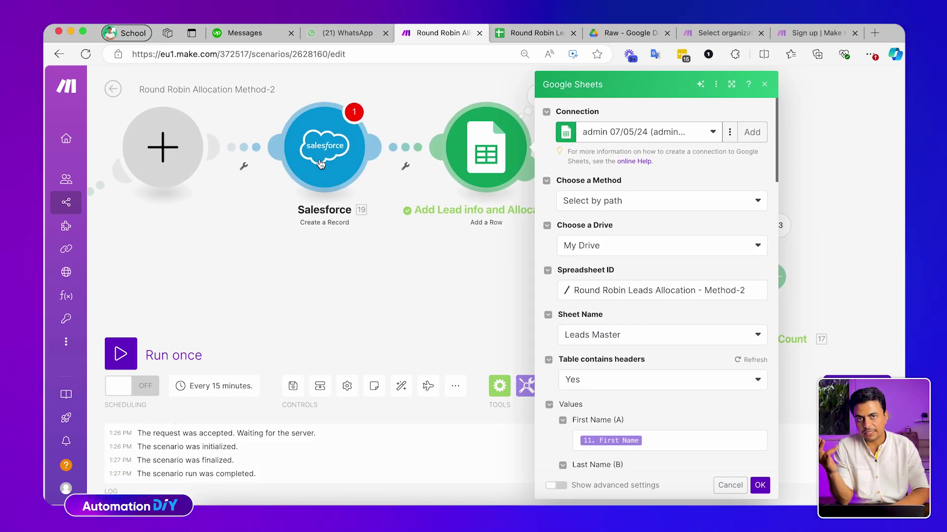
scroll(590, 253, "down", 5)
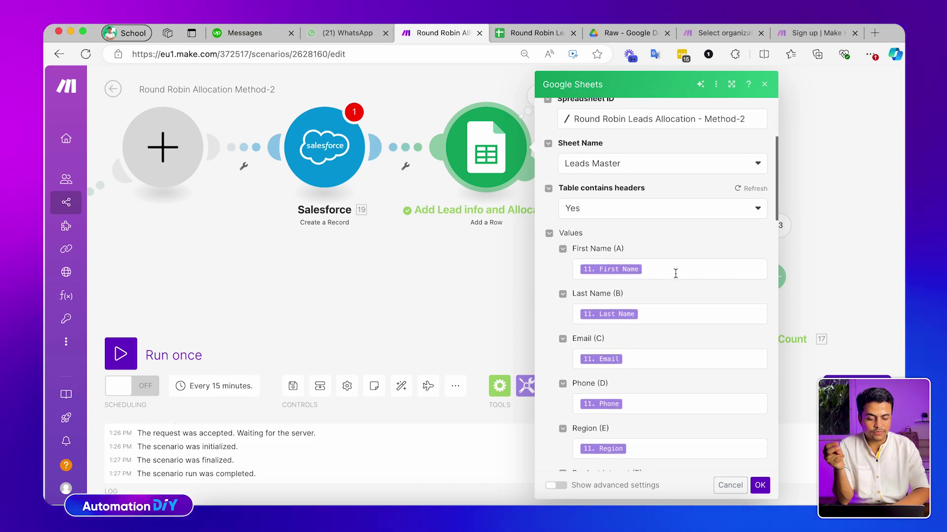
left_click(675, 271)
scroll(675, 272, "down", 2)
left_click(670, 252)
left_click(656, 225)
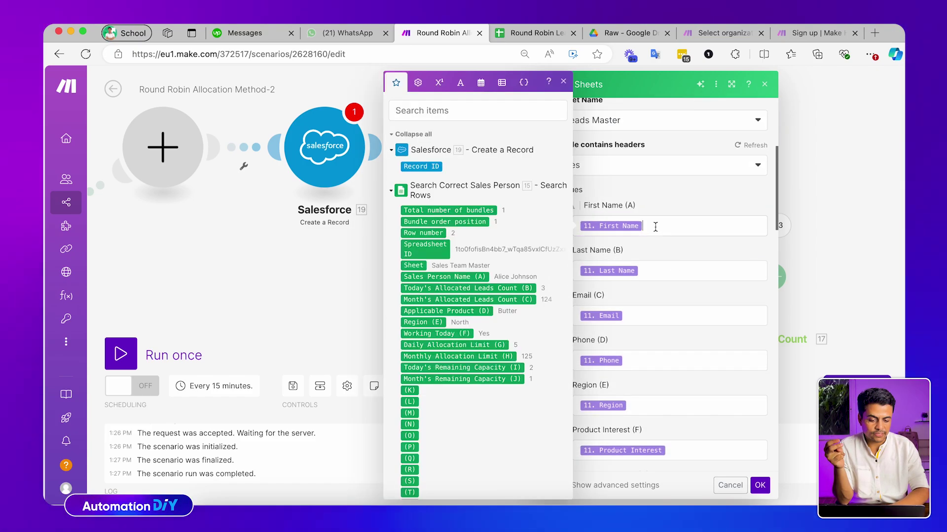
left_click(666, 271)
left_click(669, 361)
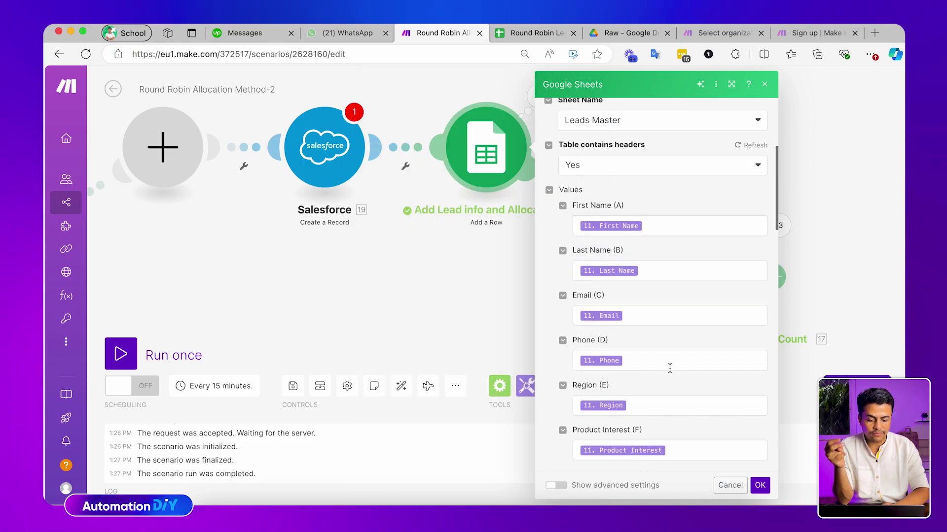
scroll(673, 390, "down", 3)
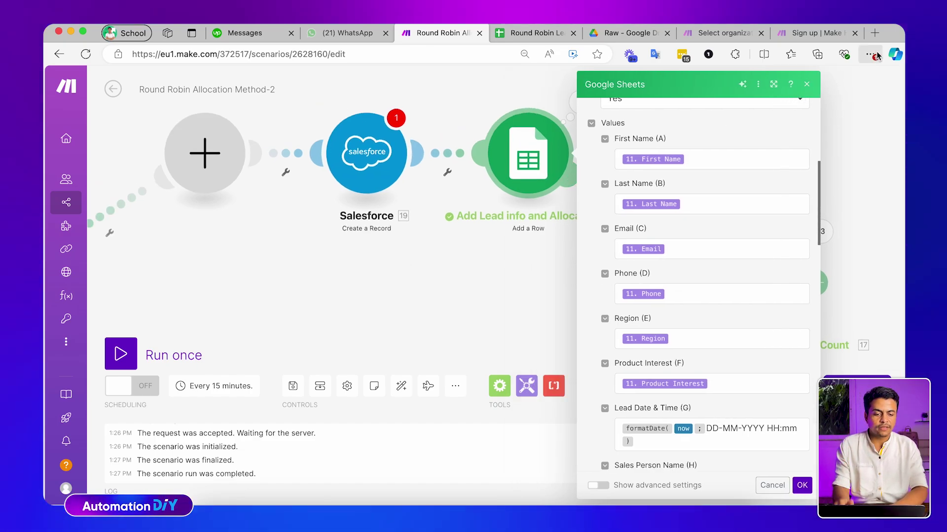
Open Bigin in a new browser tab and show its contacts list
left_click(874, 34)
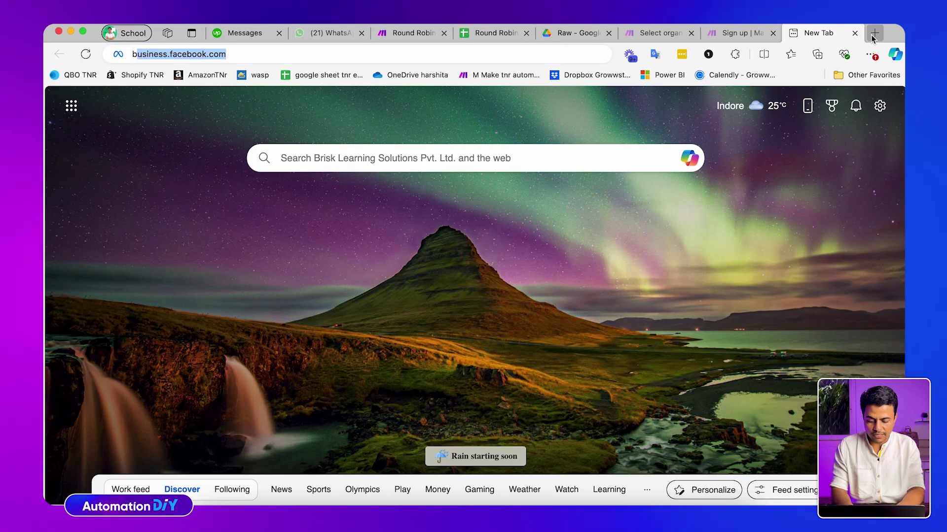
type("bigin")
key("Up")
key("Up")
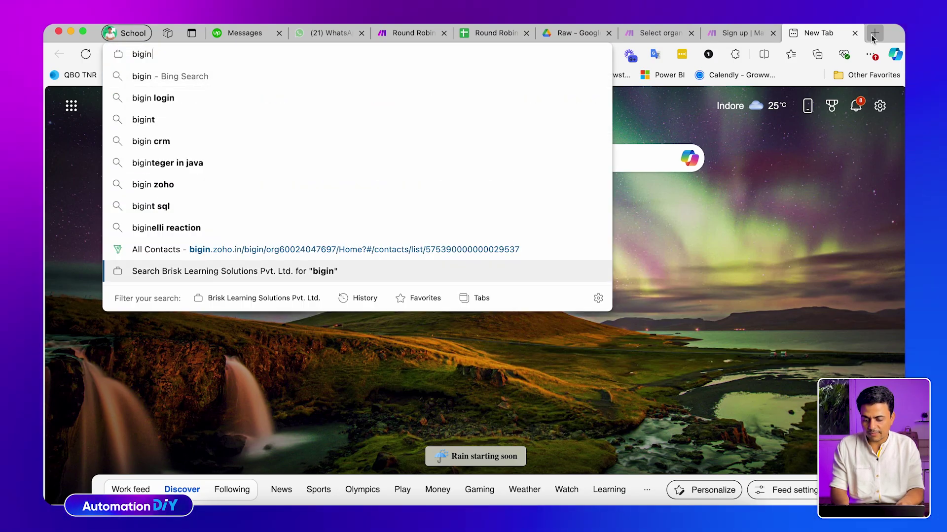
key("Return")
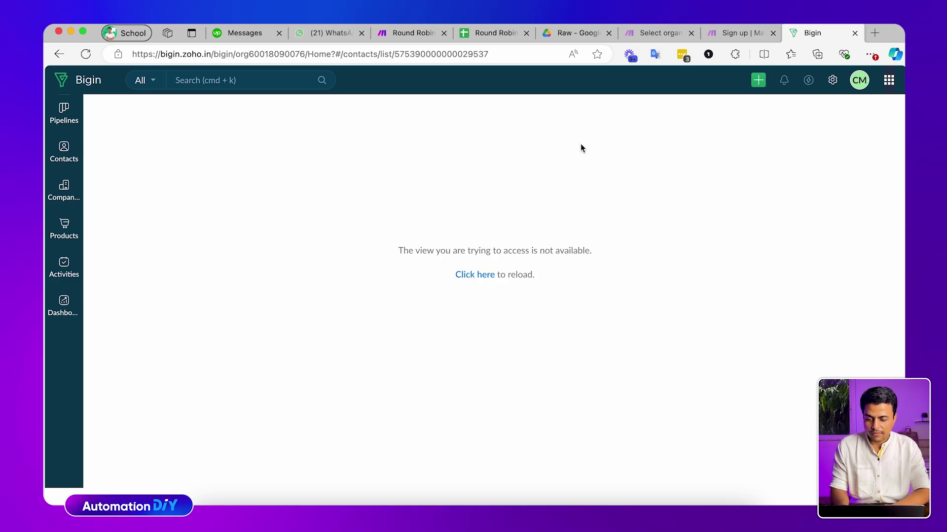
left_click(68, 160)
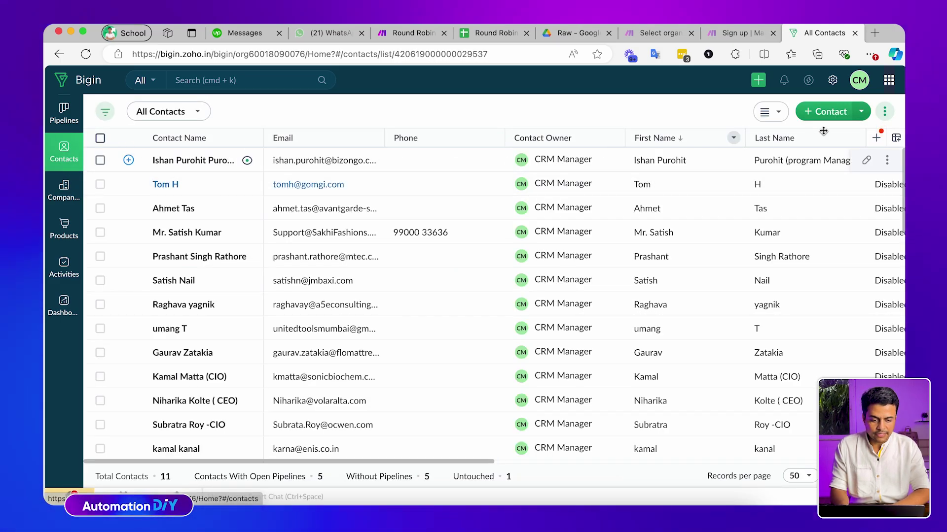
Start a new Bigin contact and examine the form's fields, from First Name through Lead Source to the Additional Information section
left_click(813, 113)
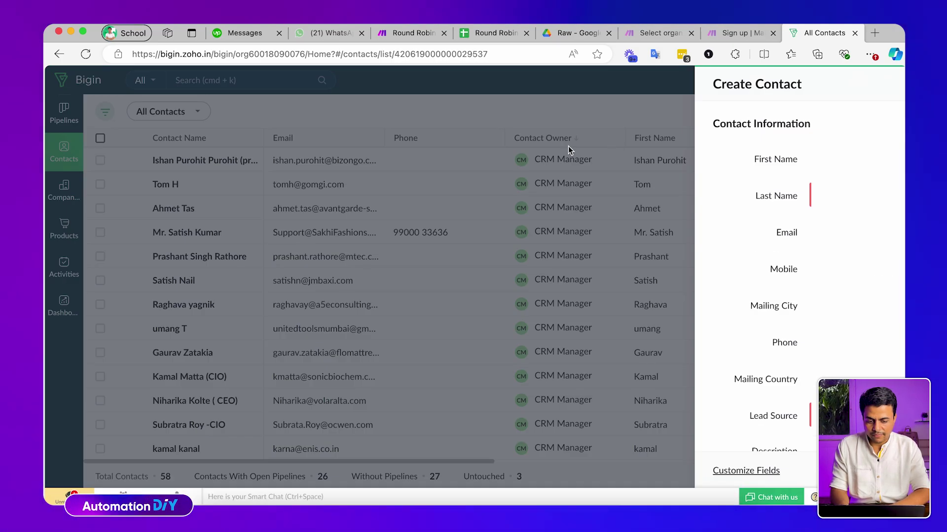
left_click(758, 188)
left_click(647, 169)
left_click(649, 197)
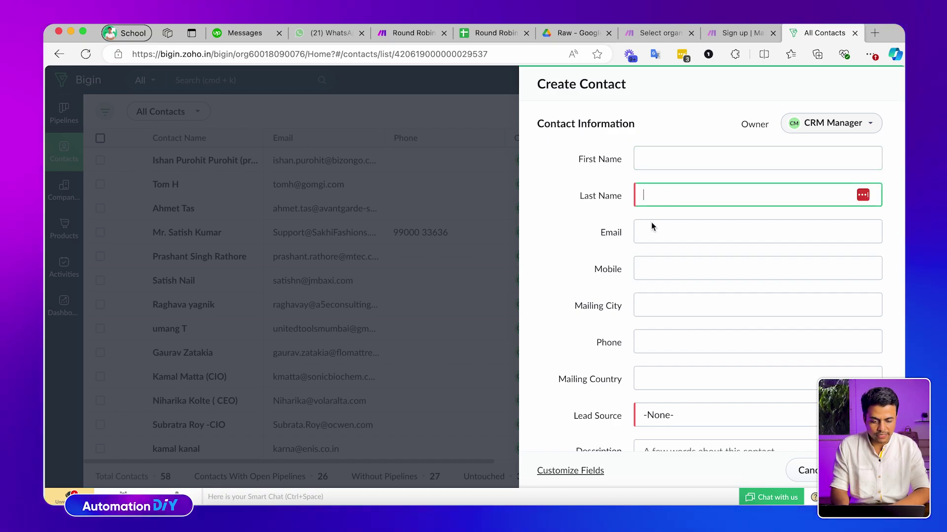
scroll(655, 368, "down", 5)
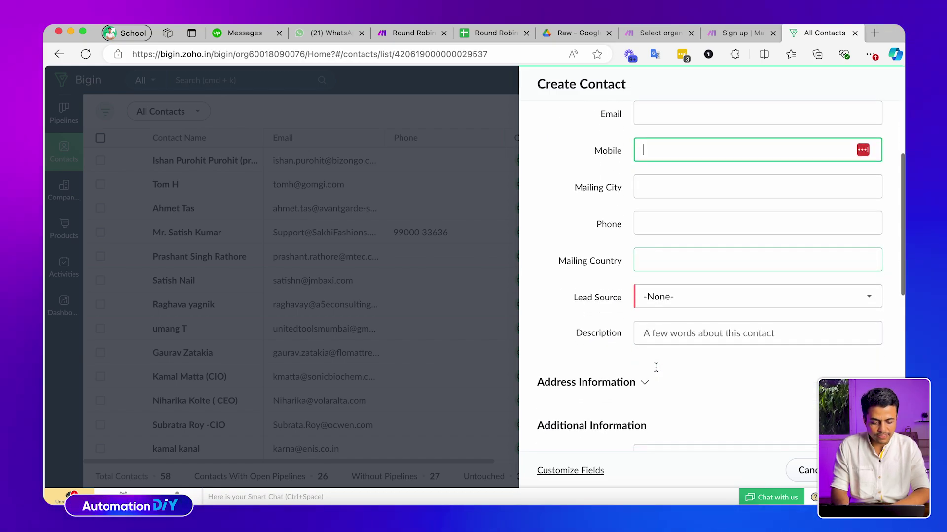
left_click(653, 227)
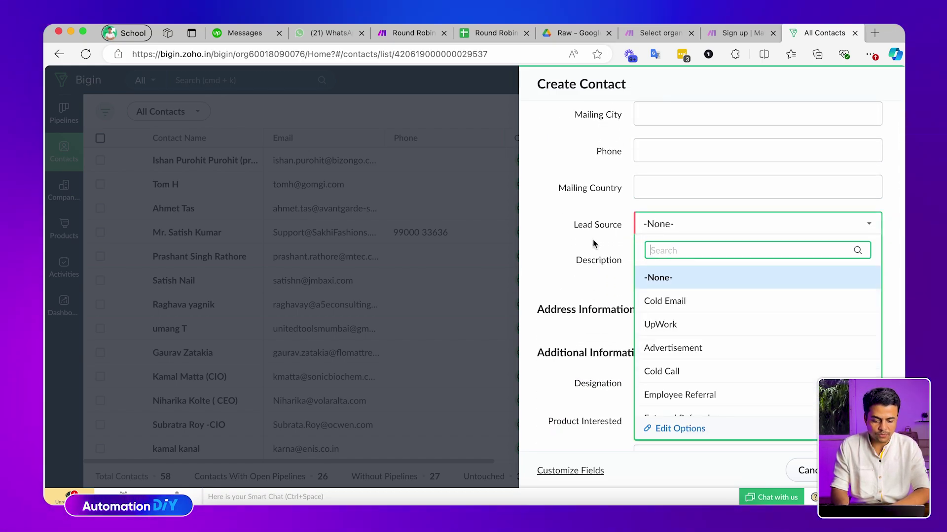
left_click(593, 335)
scroll(597, 365, "down", 2)
scroll(601, 383, "down", 1)
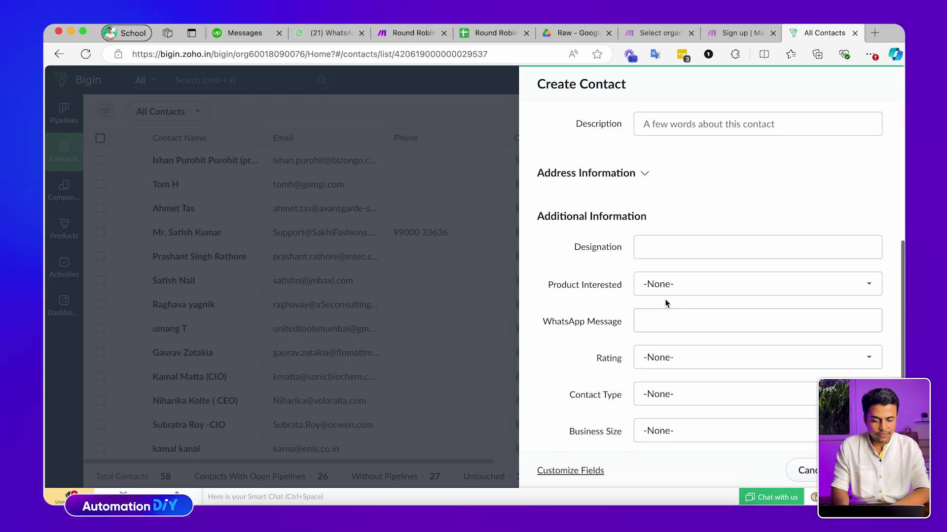
Switch back to the Make scenario and set the empty module to Bigin by Zoho CRM's Create a Contact
left_click(400, 34)
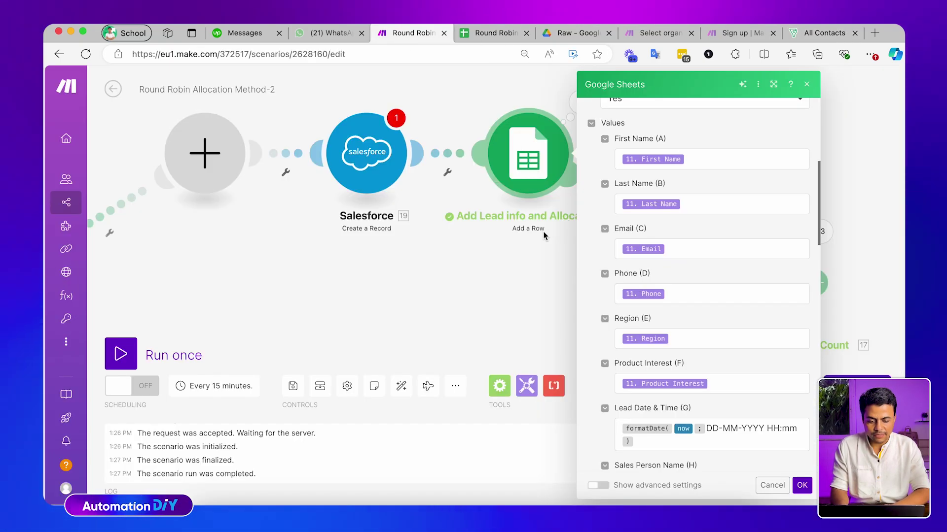
left_click(445, 250)
left_click(312, 173)
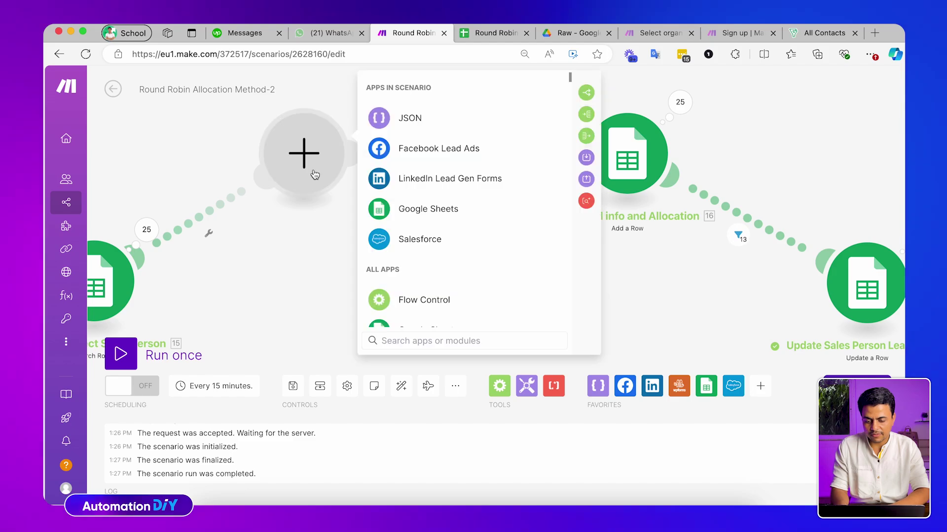
type("bigin")
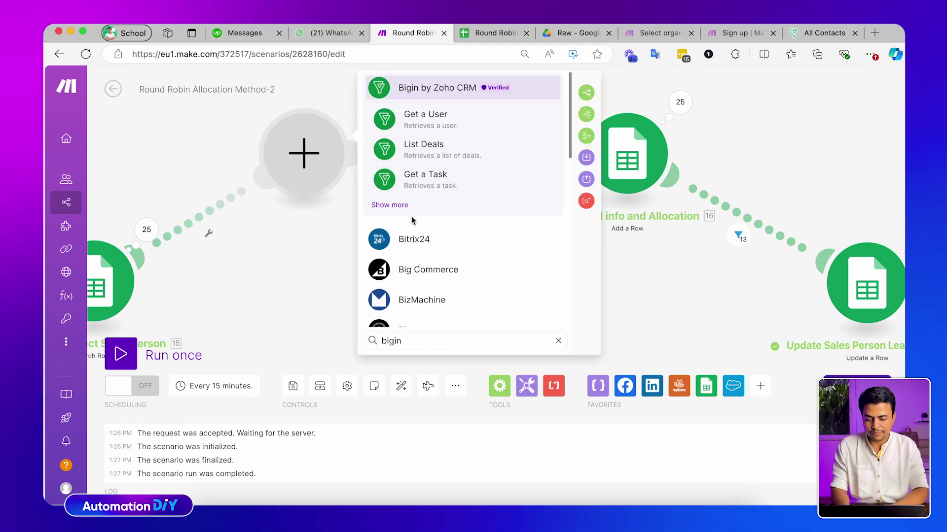
left_click(390, 206)
scroll(433, 257, "down", 3)
scroll(426, 237, "up", 3)
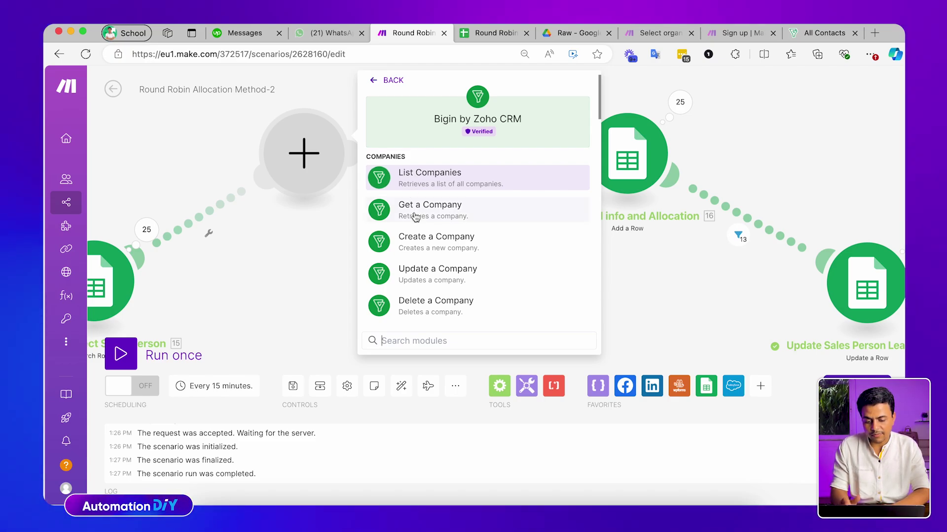
scroll(407, 210, "down", 1)
scroll(405, 207, "down", 5)
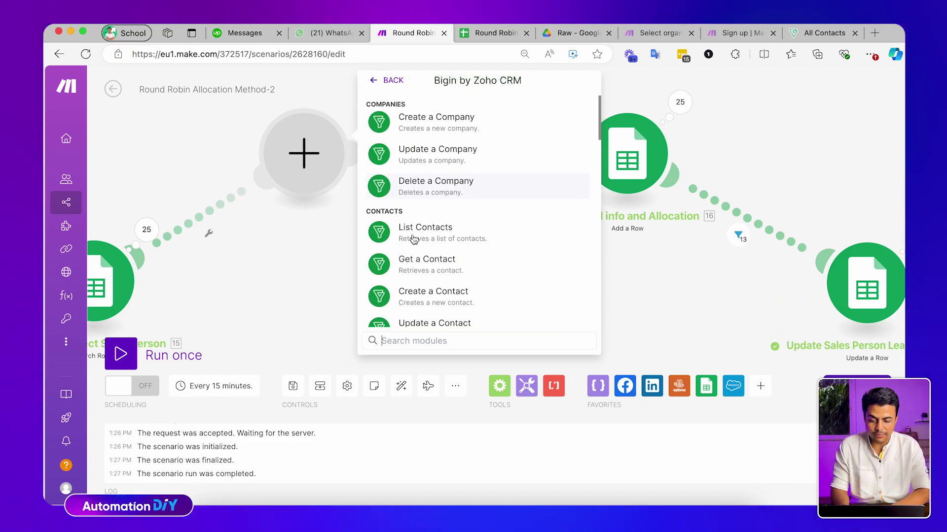
scroll(413, 239, "down", 2)
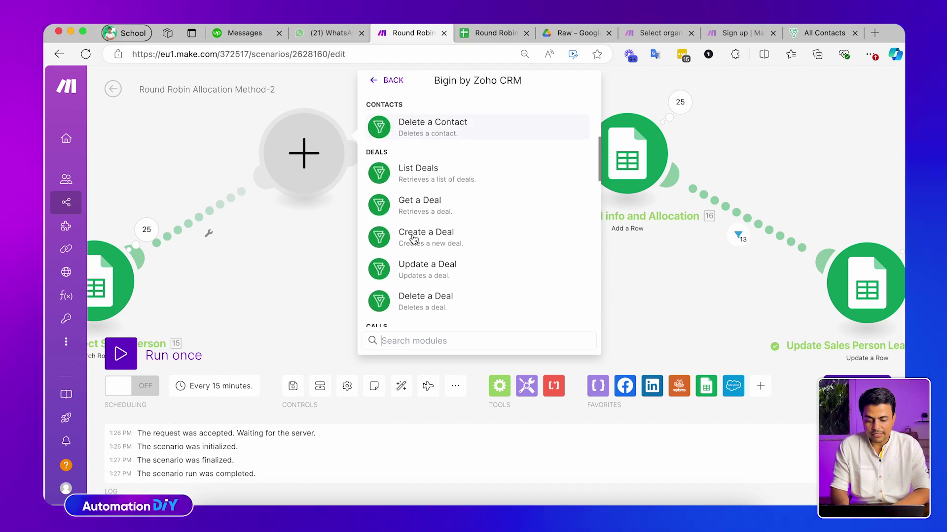
scroll(412, 235, "up", 4)
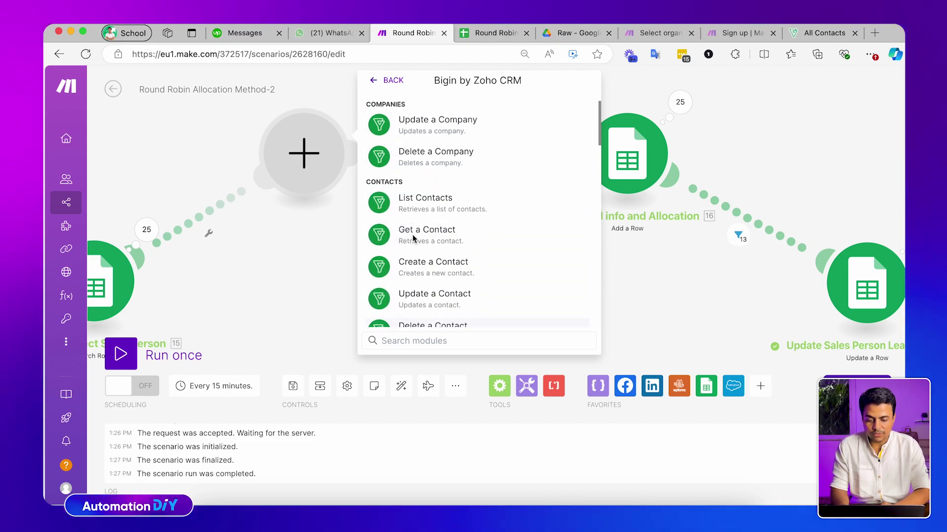
left_click(428, 271)
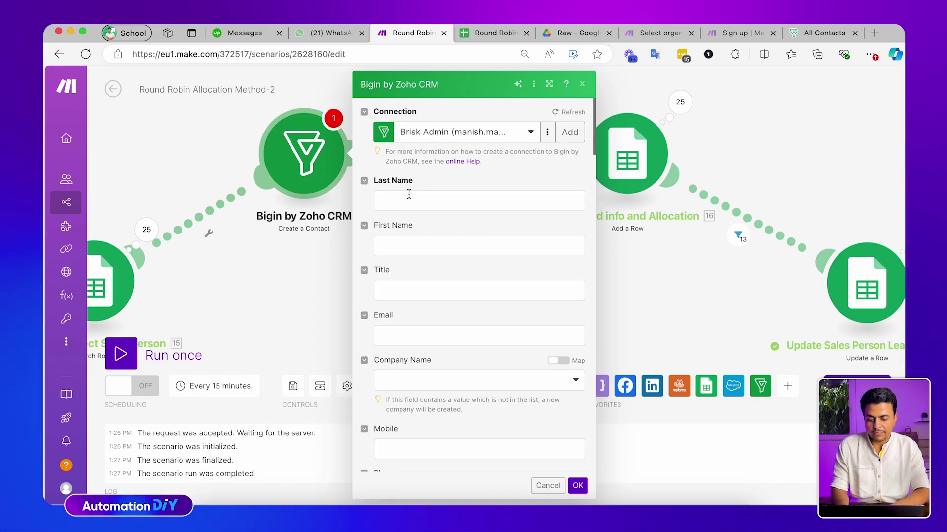
Map the Parse JSON First Name and Last Name values to the matching fields of the Bigin contact
left_click(408, 194)
left_click(409, 245)
scroll(668, 307, "down", 2)
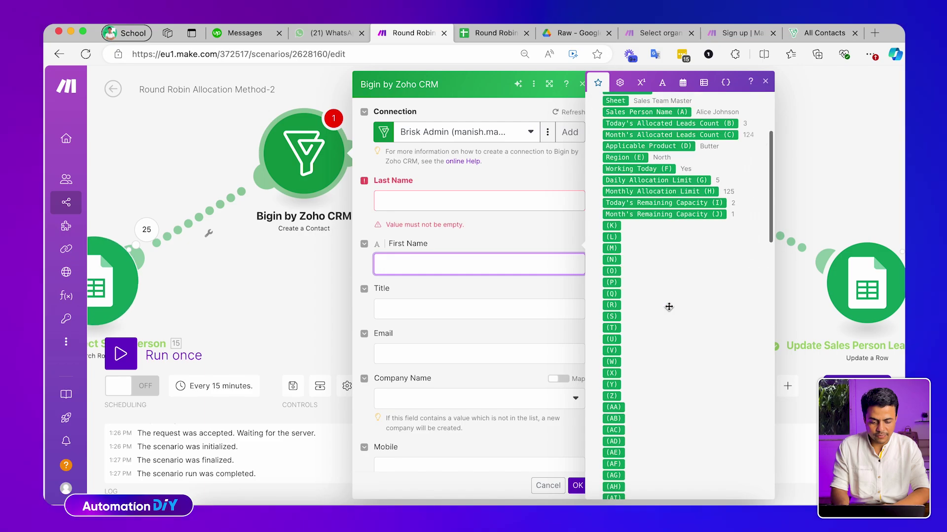
scroll(669, 306, "down", 15)
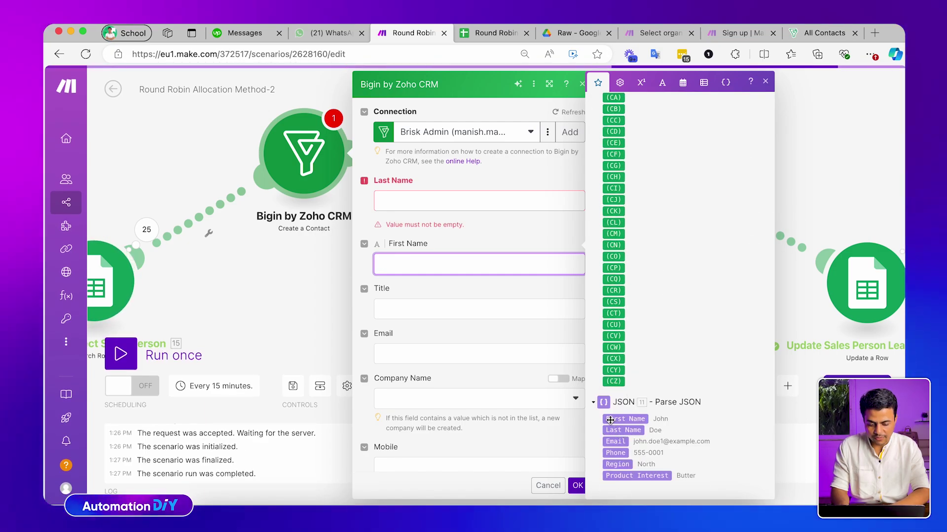
left_click(430, 200)
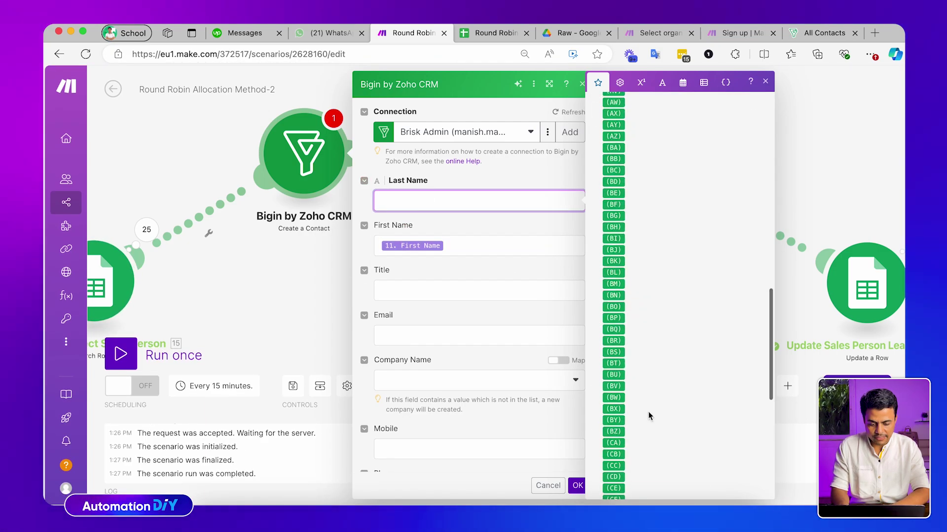
Map the Parse JSON Email value to the Bigin contact's Email field and the Phone value to its Mobile field
left_click(408, 291)
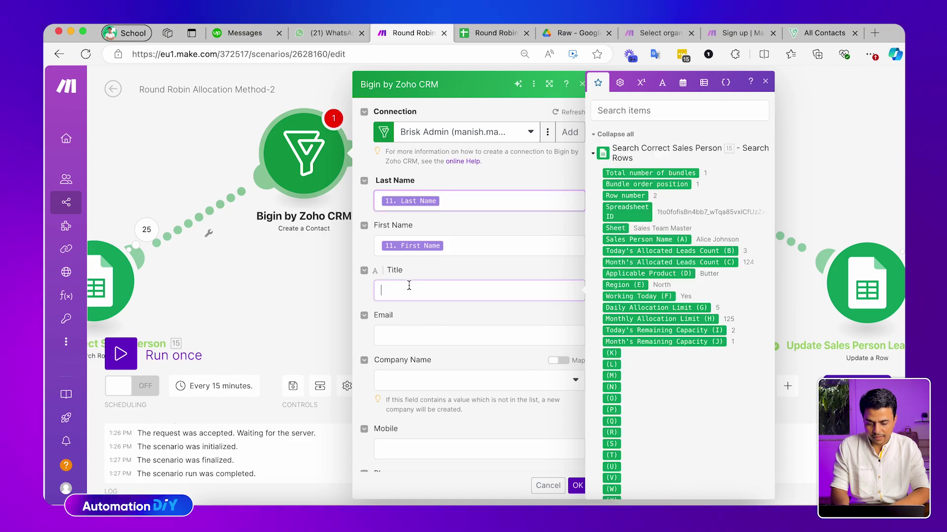
left_click(423, 334)
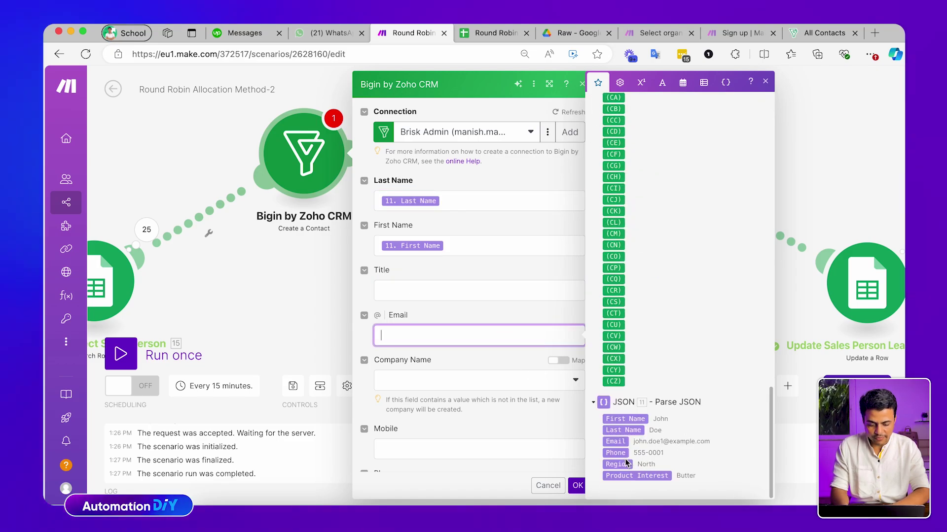
left_click(614, 441)
scroll(468, 404, "down", 2)
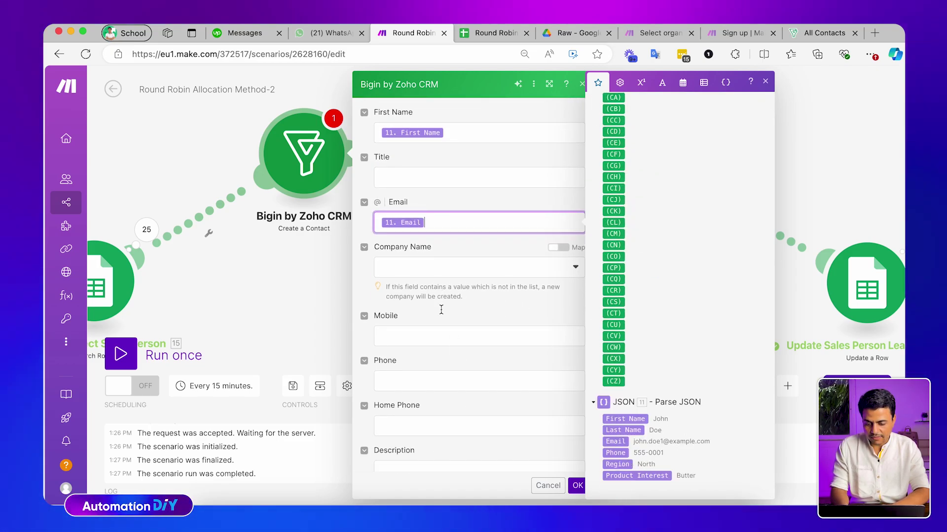
scroll(446, 378, "down", 1)
left_click(422, 265)
scroll(706, 387, "down", 20)
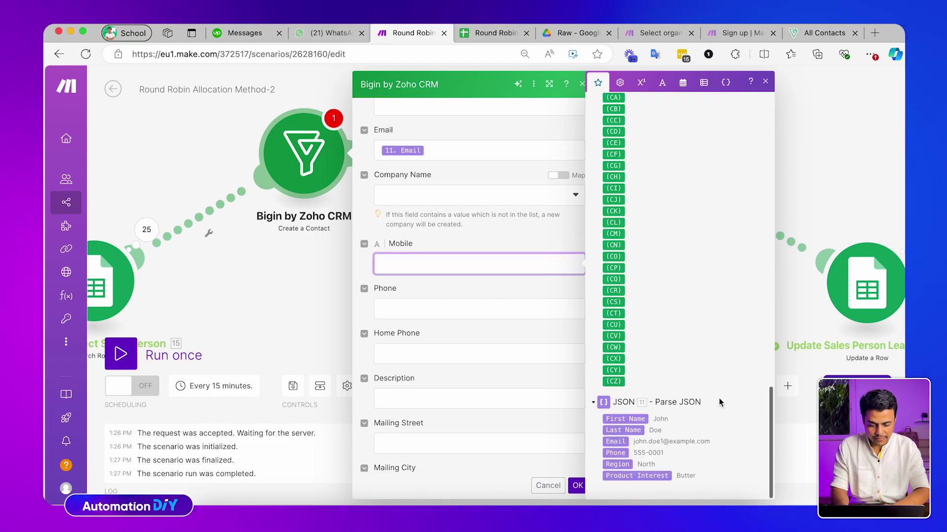
Map the Parse JSON Region value to the Bigin contact's Mailing State field
scroll(427, 387, "down", 2)
left_click(418, 384)
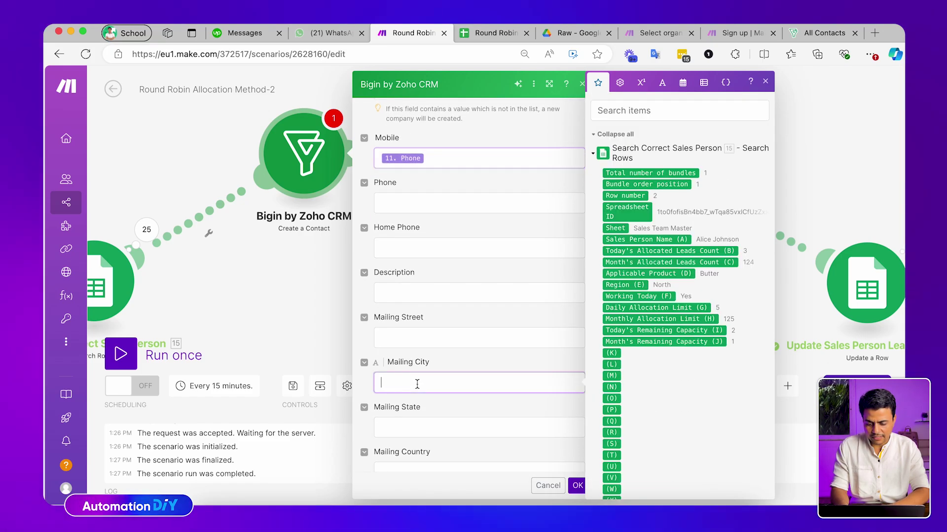
left_click(441, 422)
scroll(441, 424, "down", 2)
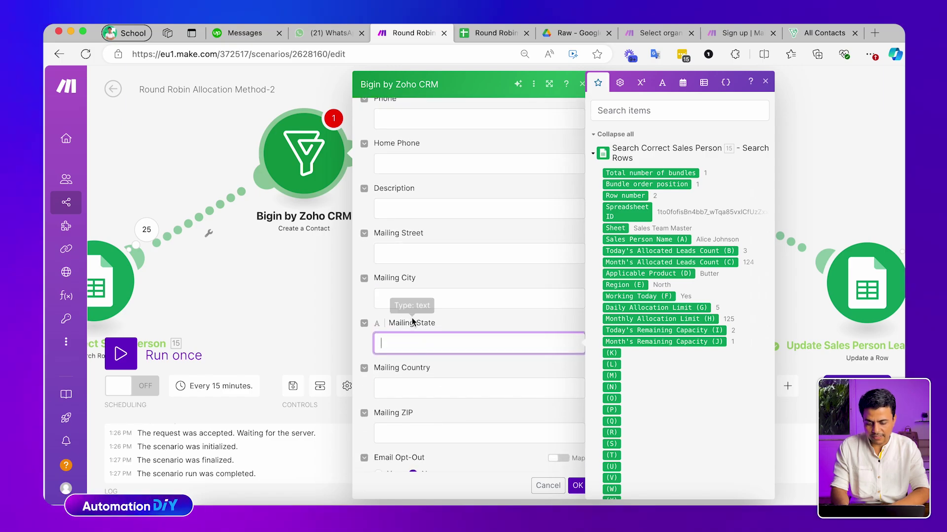
left_click(400, 340)
scroll(753, 364, "down", 20)
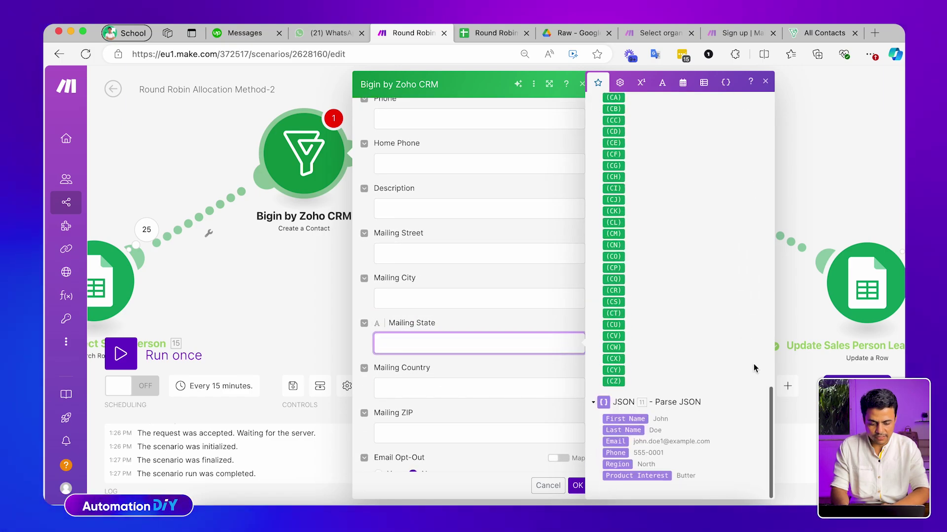
left_click(617, 464)
Enable mapping for the Bigin contact's Product Interested field and fill it with the Parse JSON Product Interest value
scroll(441, 407, "down", 6)
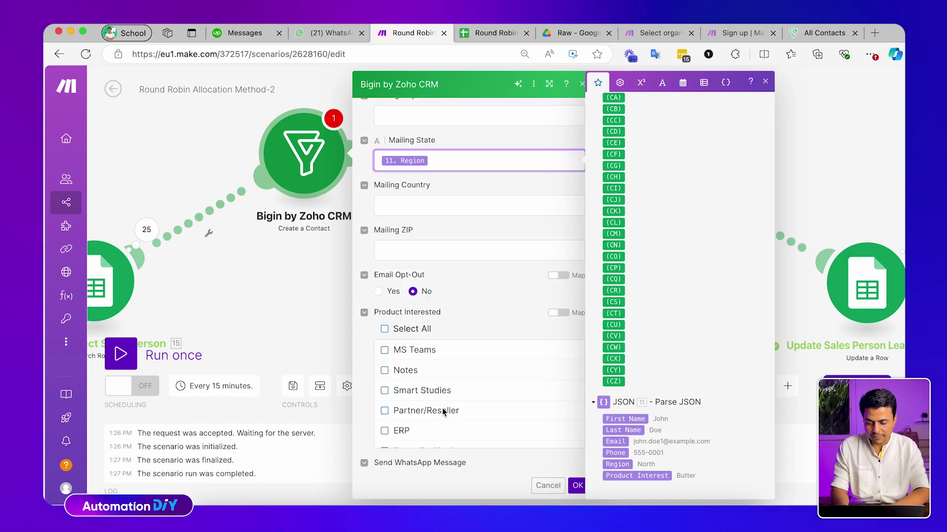
left_click(558, 207)
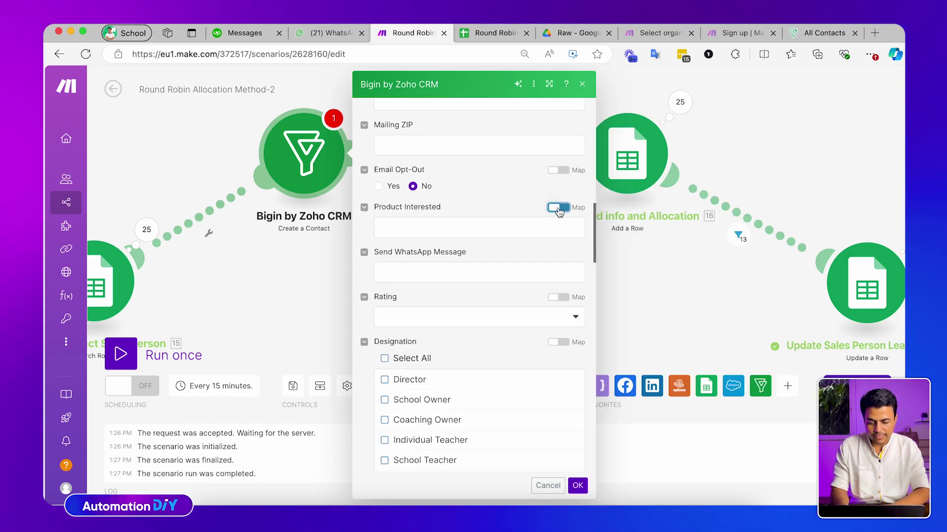
left_click(453, 227)
scroll(701, 428, "down", 15)
scroll(701, 424, "down", 3)
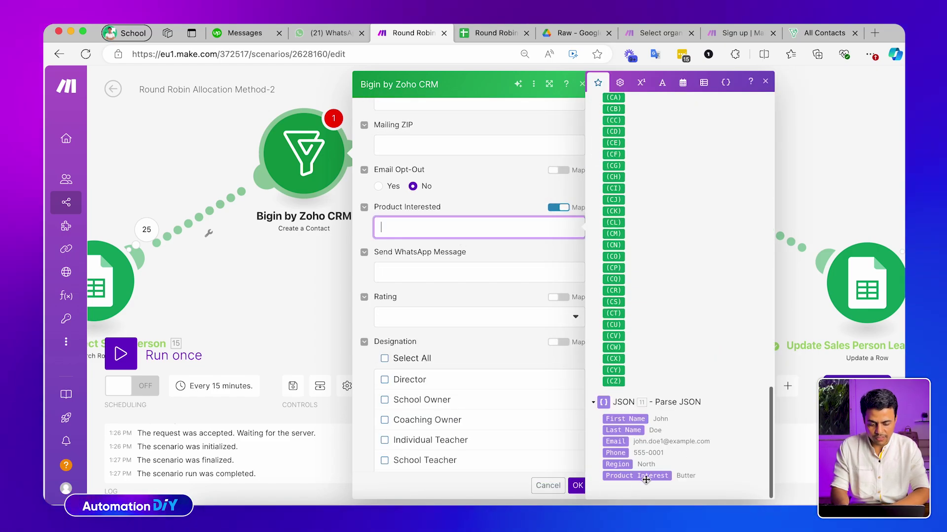
left_click(636, 476)
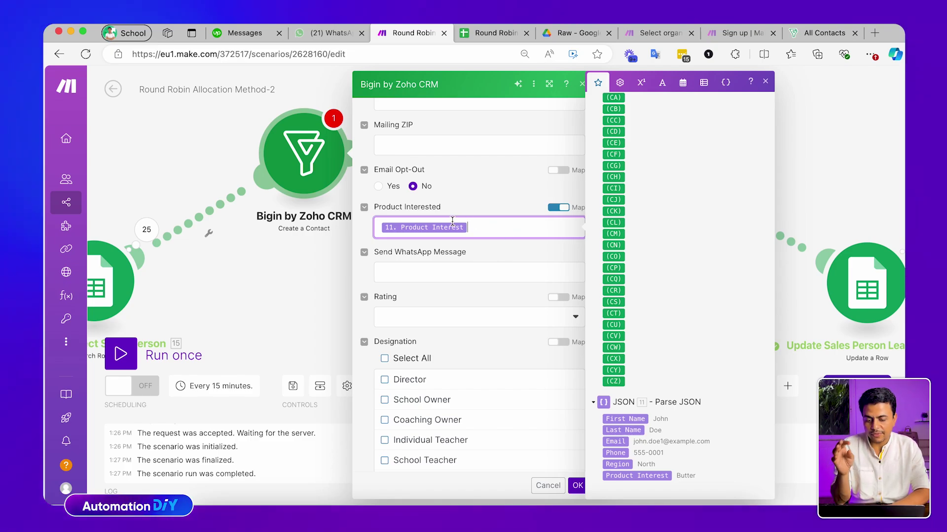
Review the mapped fields of the Bigin Create a Contact module and save its settings
scroll(451, 220, "up", 10)
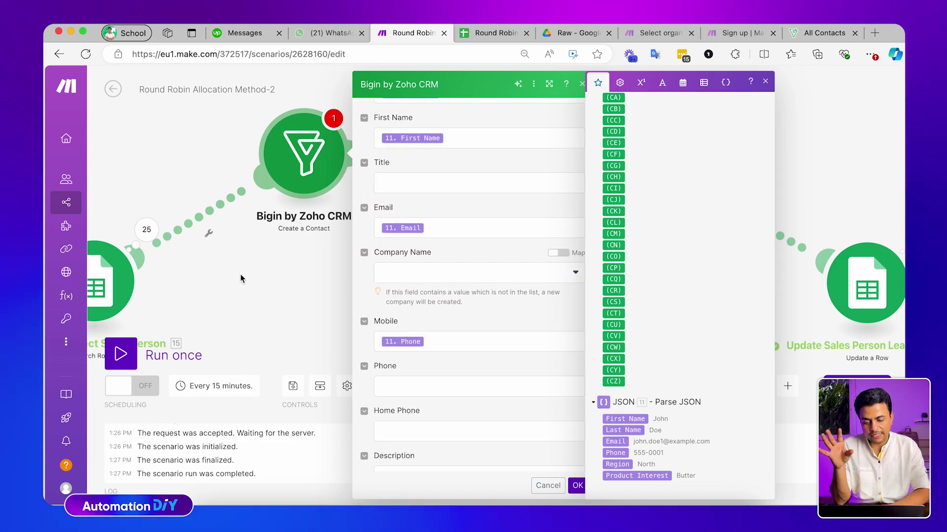
scroll(241, 279, "left", 10)
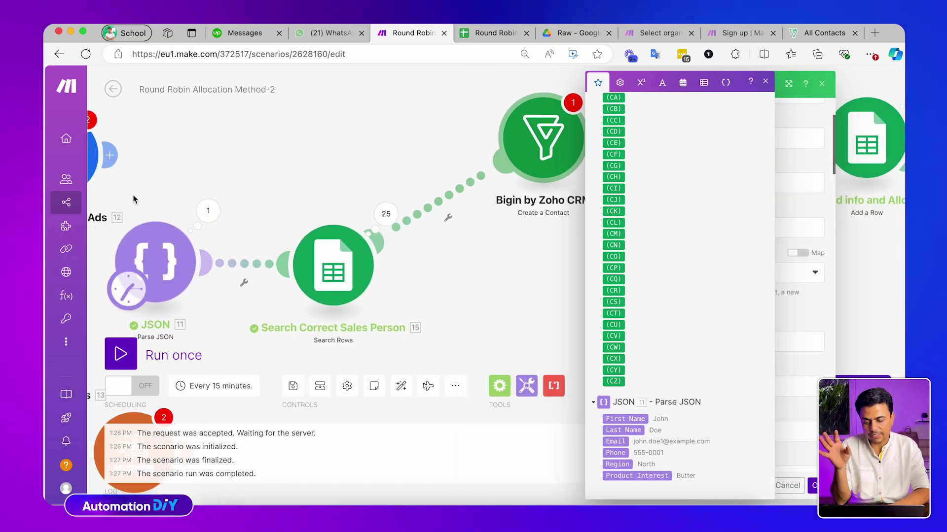
scroll(416, 265, "right", 8)
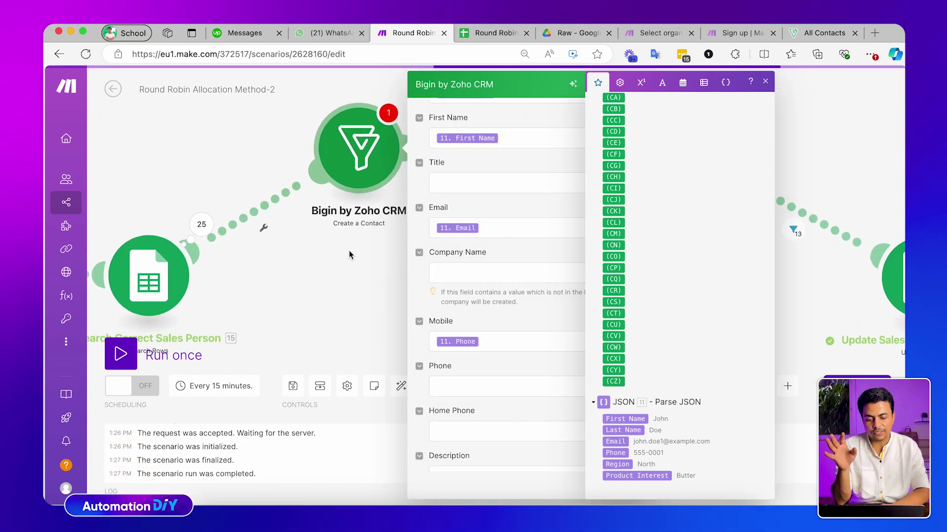
scroll(315, 253, "right", 3)
scroll(410, 286, "down", 10)
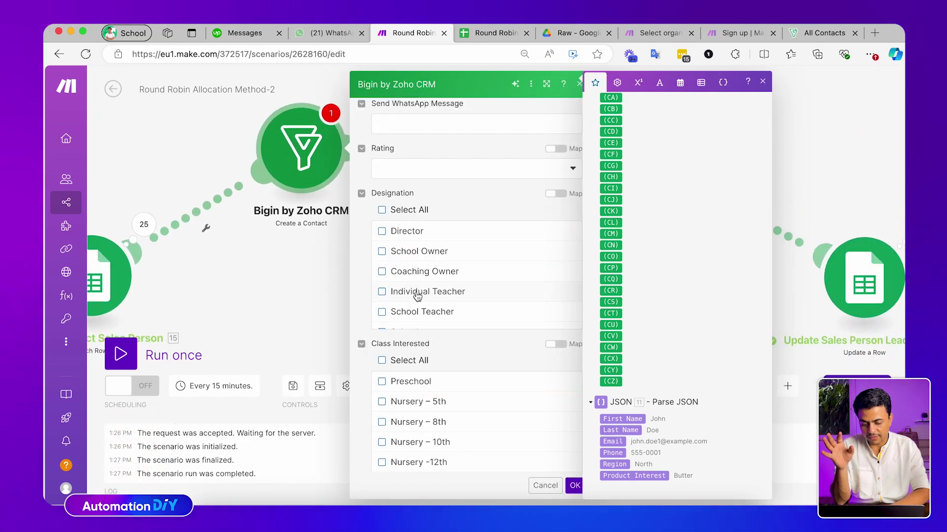
left_click(575, 485)
Delete the Salesforce Create a Record module between the Bigin module and the Add Lead info and Allocation module
scroll(377, 323, "left", 8)
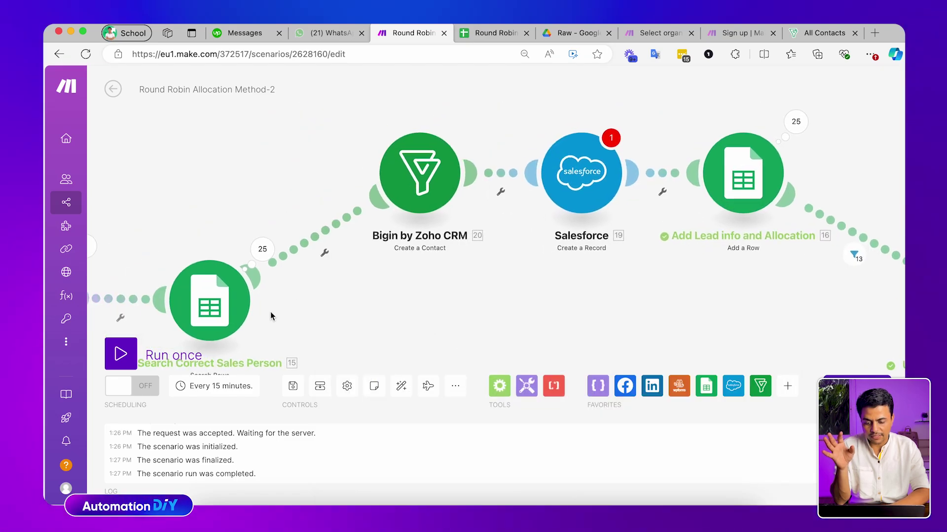
scroll(422, 303, "left", 3)
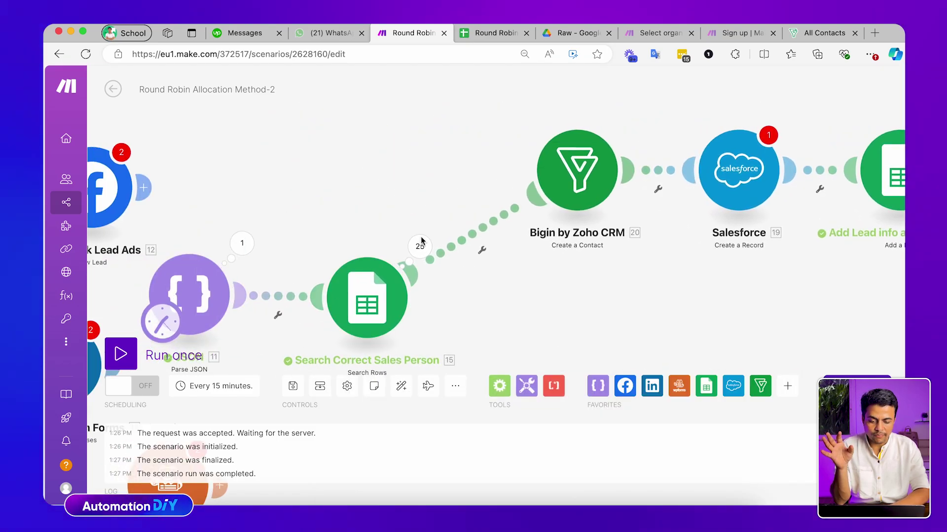
scroll(473, 295, "right", 4)
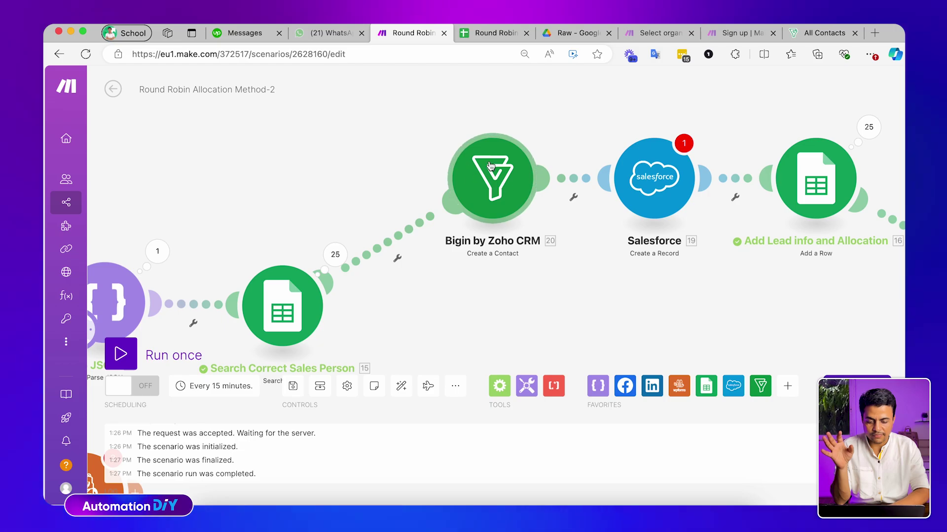
scroll(513, 252, "right", 2)
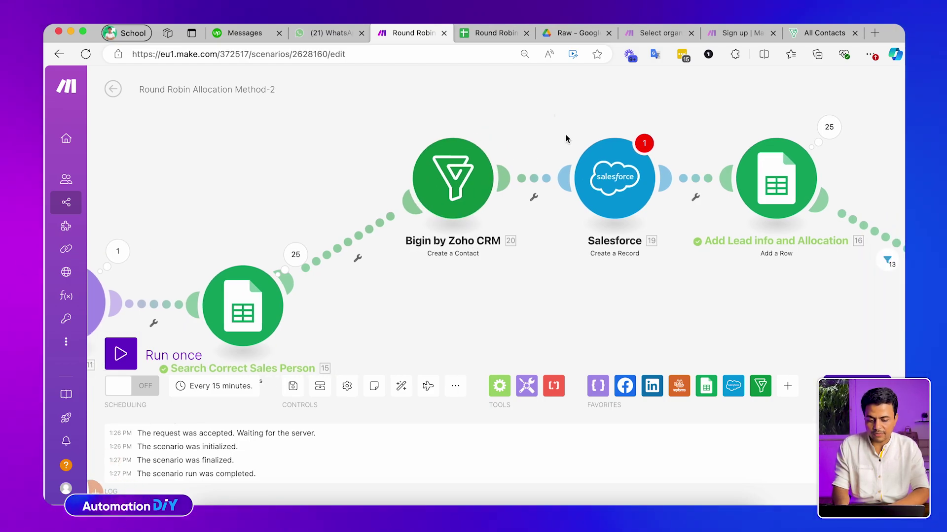
key("Delete")
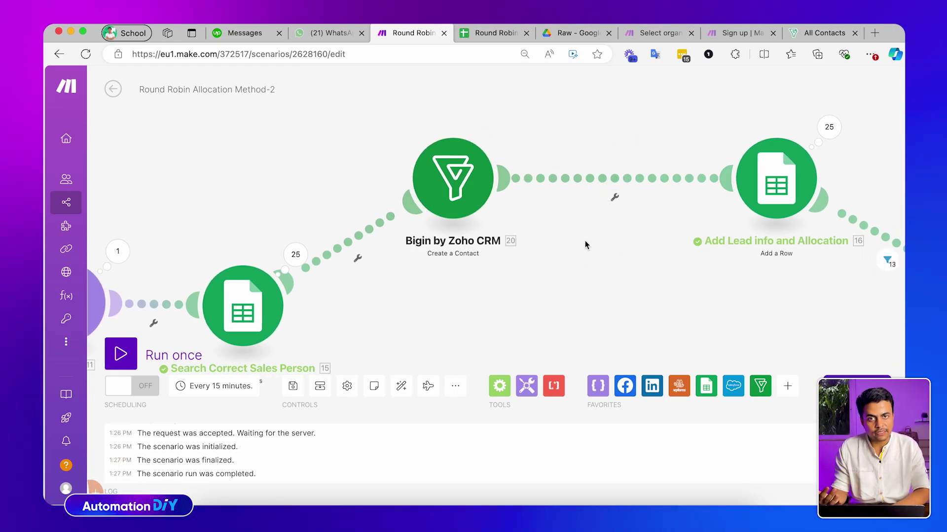
Check the Add Lead info and Allocation module's settings, and examine the Sales Person Name column in the spreadsheet's Leads Master sheet
left_click(464, 195)
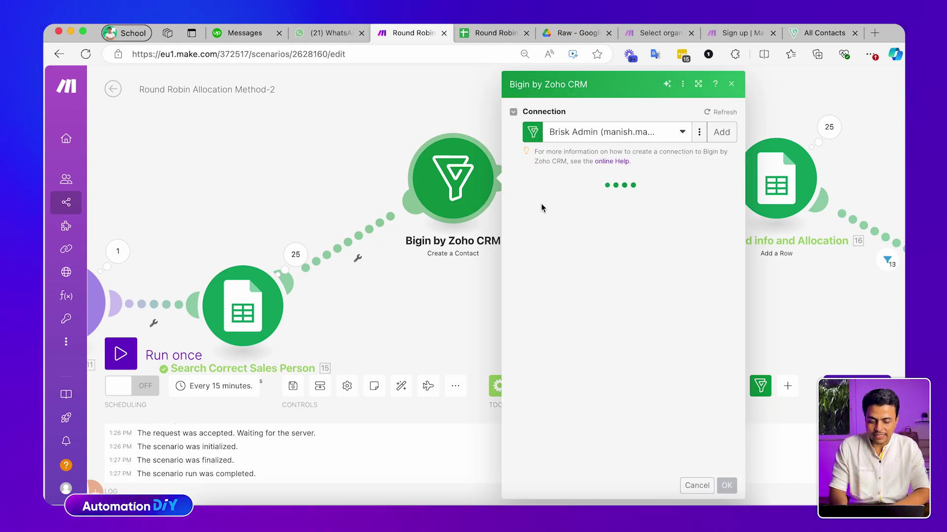
left_click(774, 197)
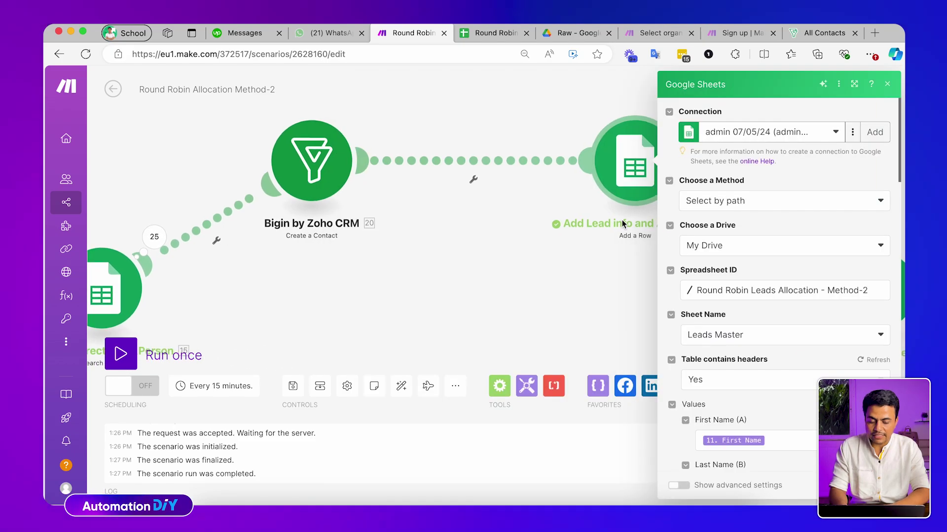
left_click(490, 33)
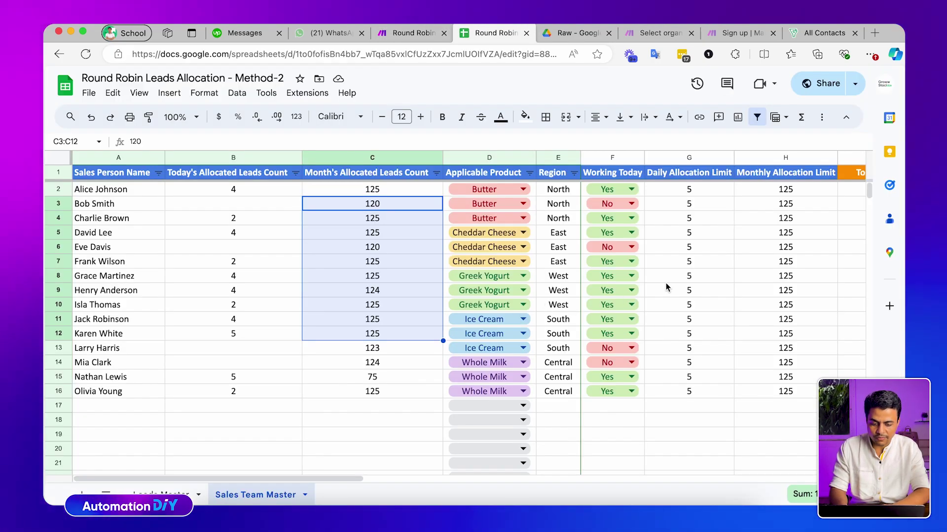
scroll(771, 229, "right", 3)
scroll(771, 228, "left", 1)
left_click(162, 495)
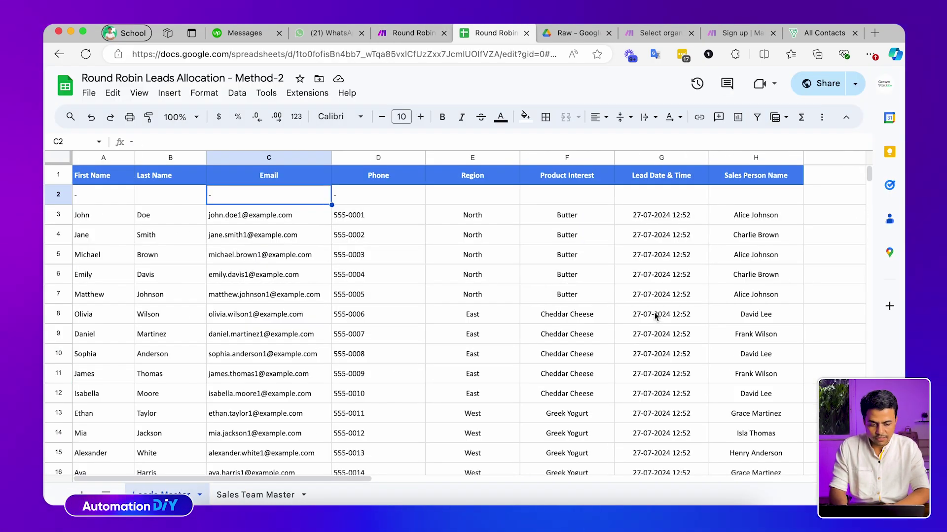
left_click_drag(732, 223, 732, 374)
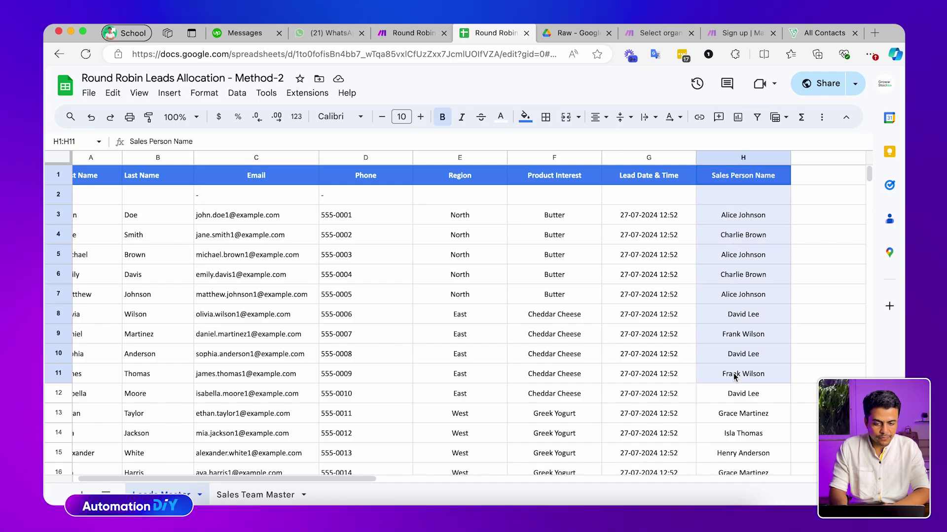
Switch to Bigin, discard the unfinished new contact and view the record of the second contact in the list
key("ctrl+shift+Tab")
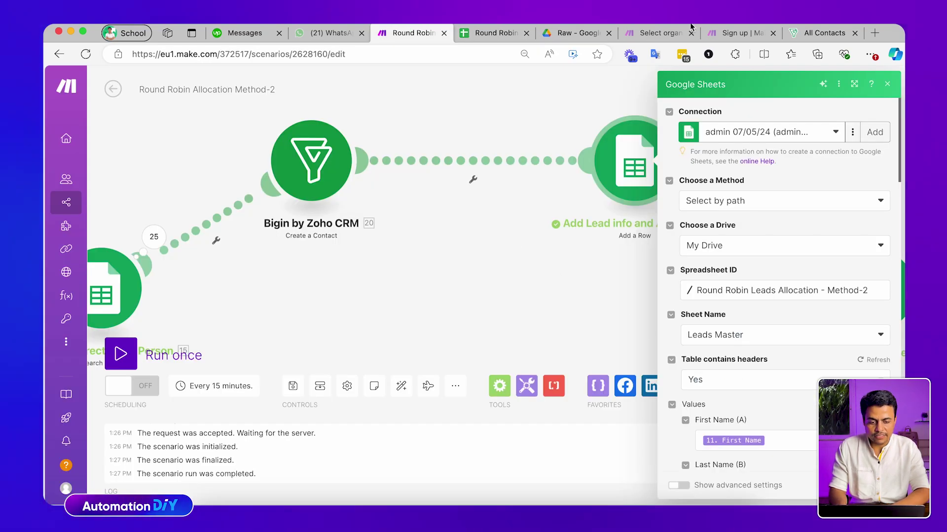
key("super+9")
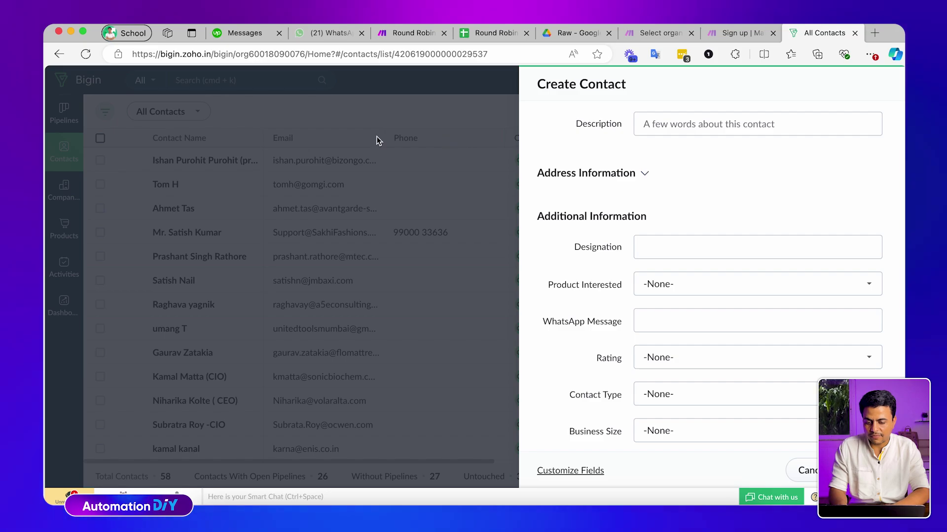
left_click(812, 471)
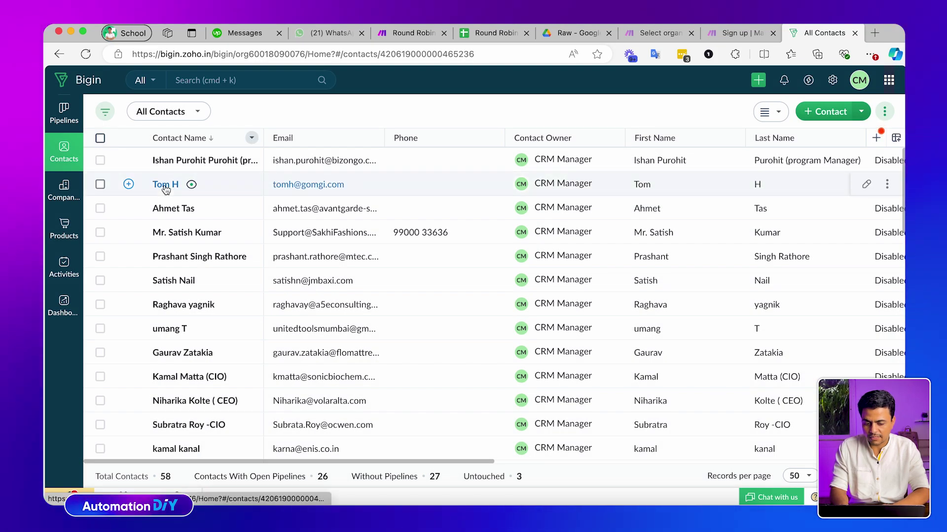
left_click(165, 185)
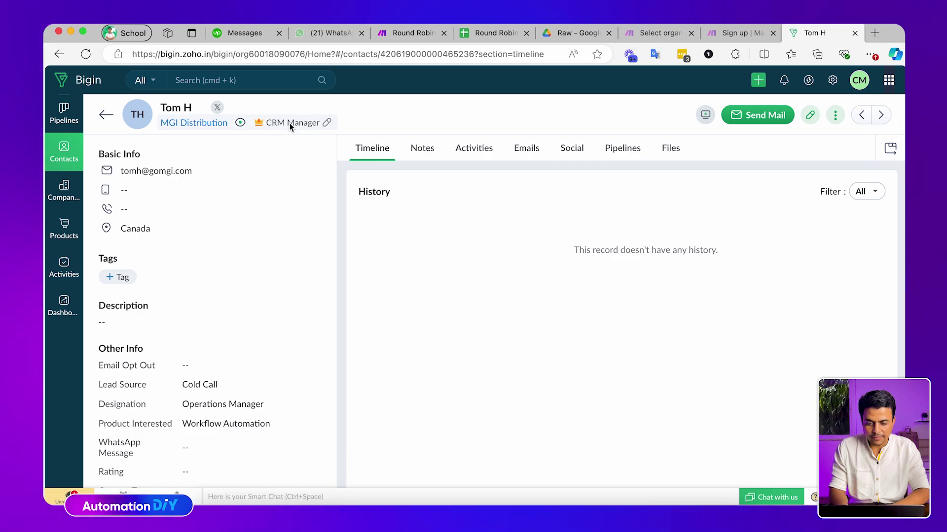
Check which users can be chosen as the contact's Contact Owner, leaving the contact info unsaved
left_click(327, 124)
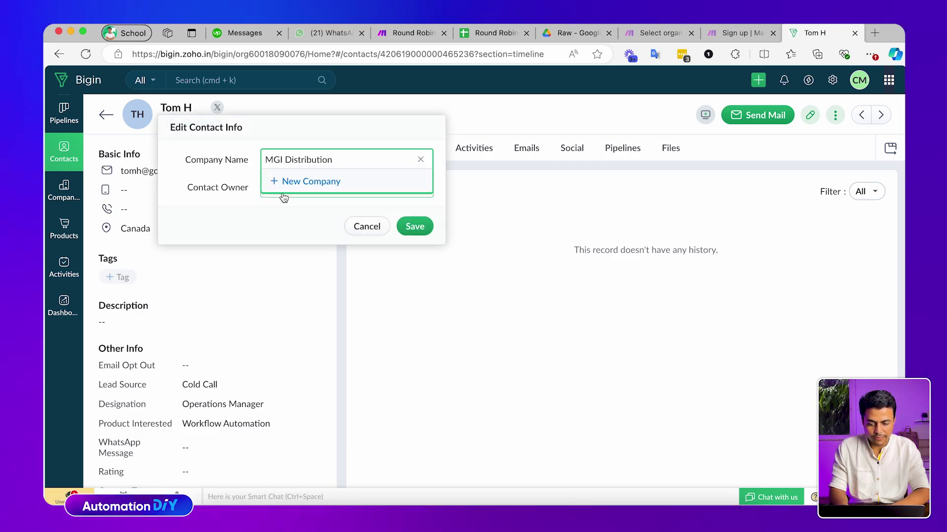
left_click(283, 192)
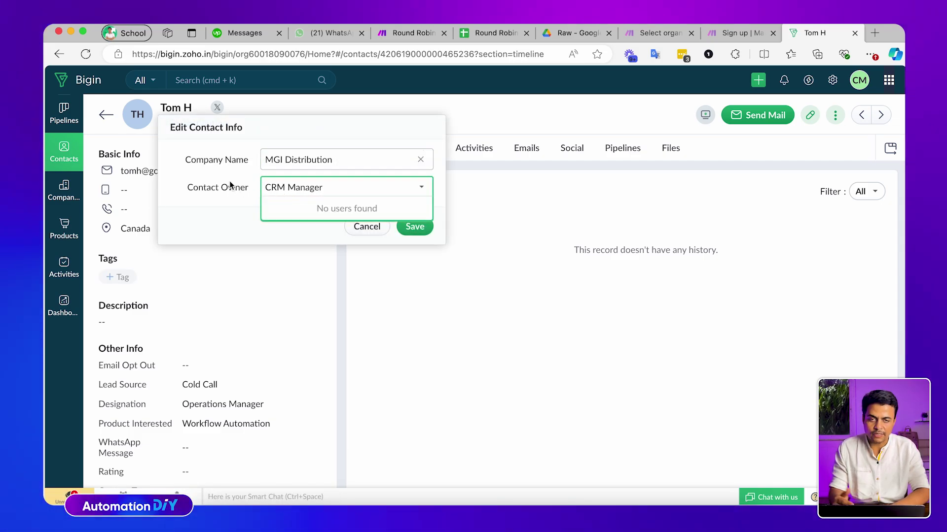
left_click(272, 186)
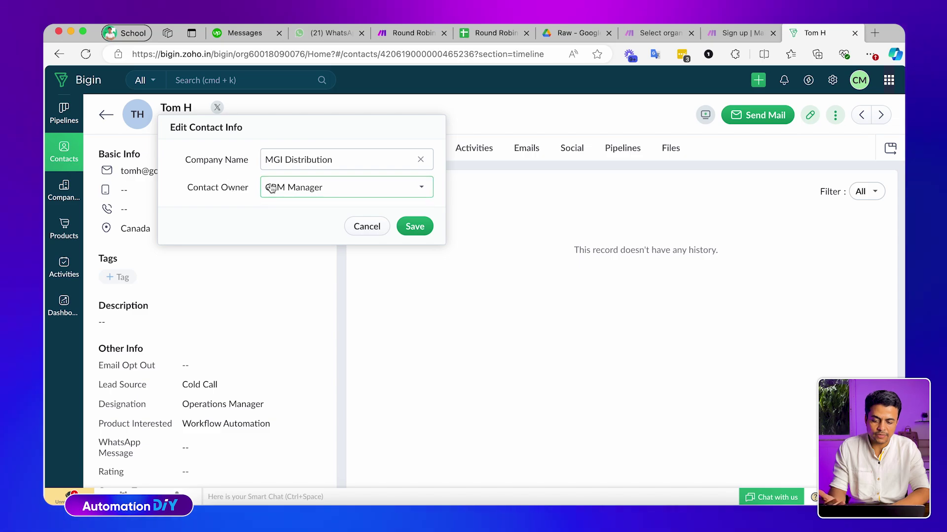
left_click(296, 194)
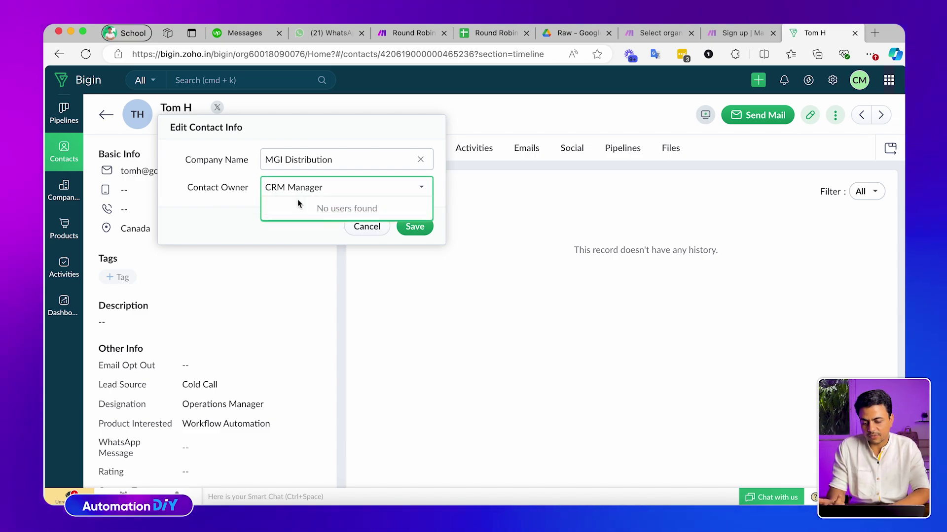
left_click(366, 226)
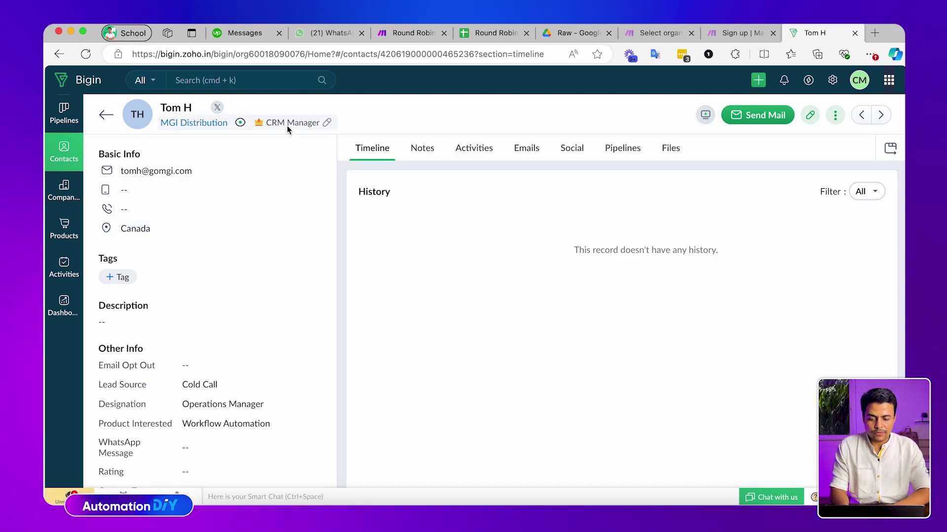
Switch to the Make scenario and examine the contact fields available in the Bigin Create a Contact module's settings
left_click(402, 33)
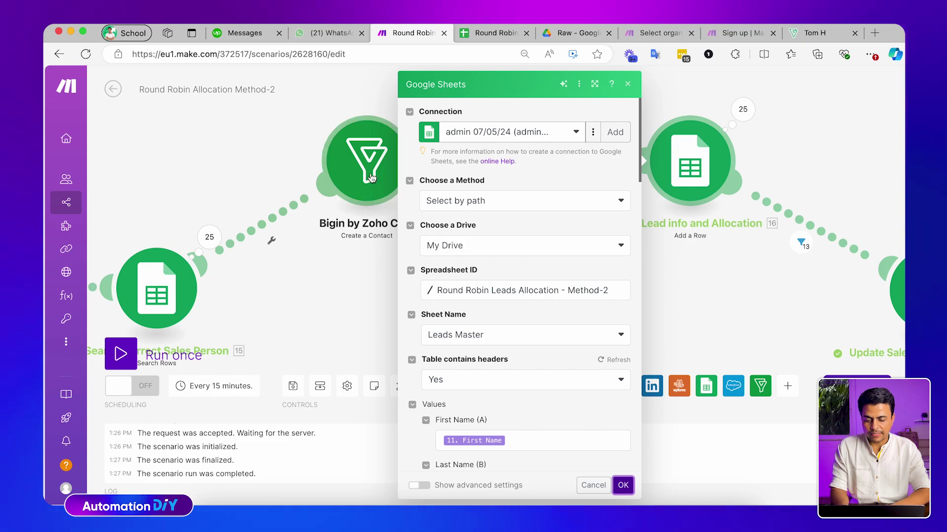
left_click(373, 180)
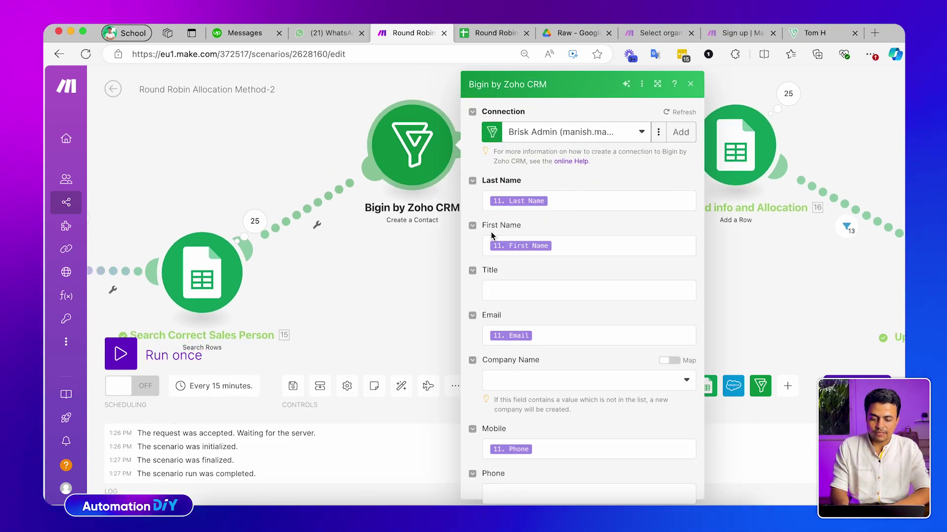
scroll(487, 298, "down", 10)
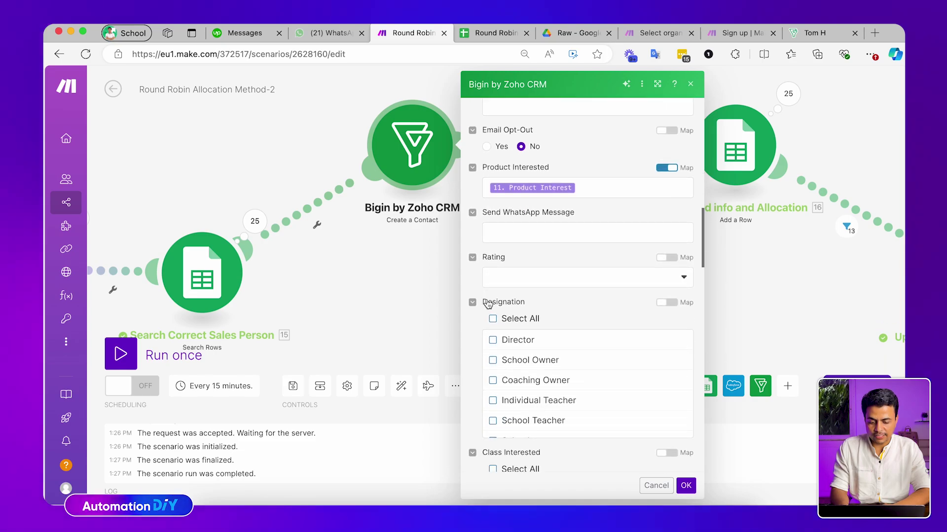
scroll(488, 302, "down", 5)
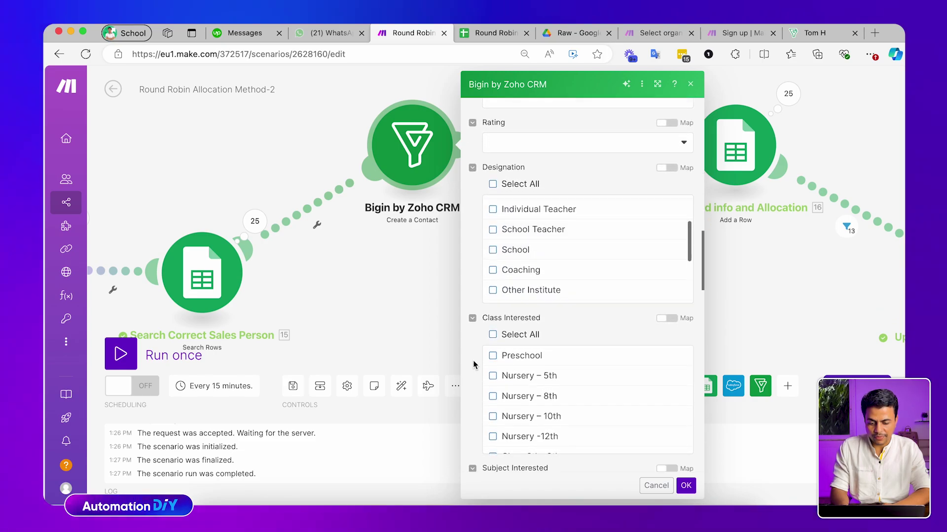
scroll(473, 363, "down", 15)
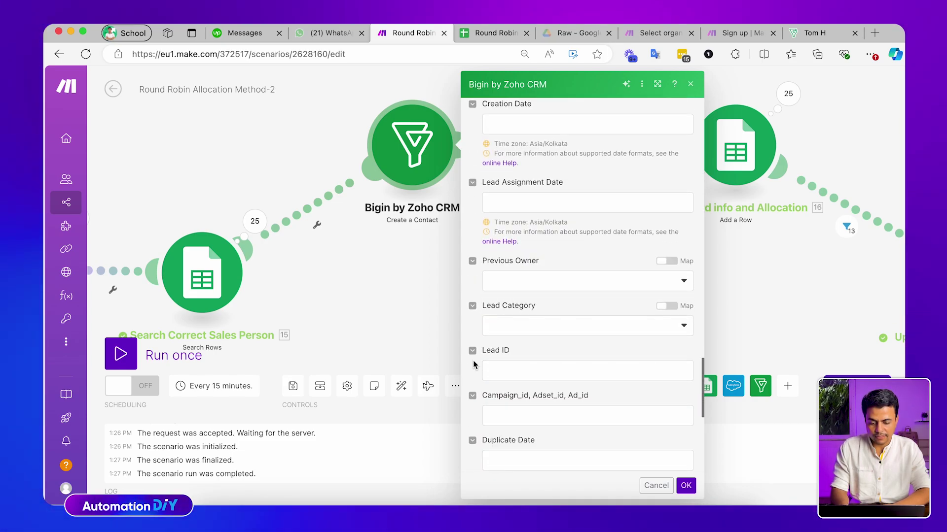
scroll(474, 363, "down", 10)
scroll(473, 364, "down", 4)
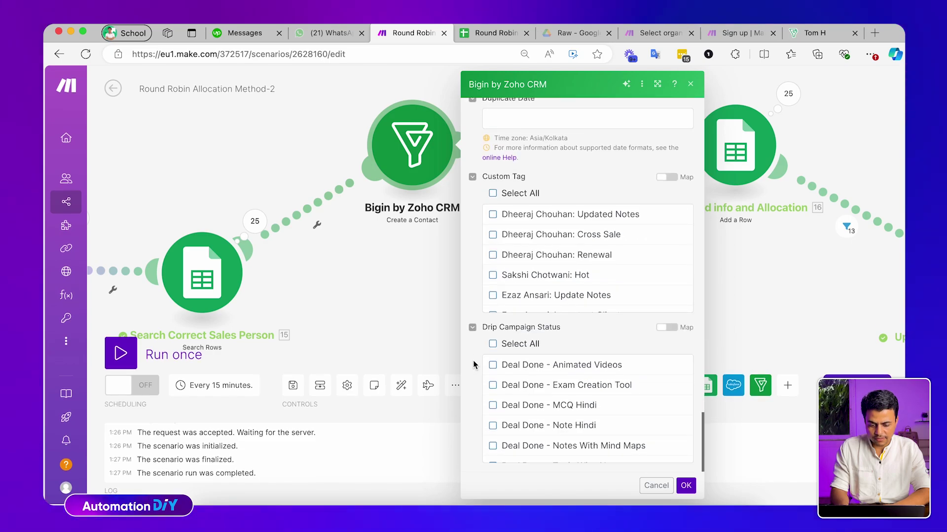
scroll(472, 360, "up", 5)
scroll(472, 360, "up", 1)
scroll(521, 186, "up", 12)
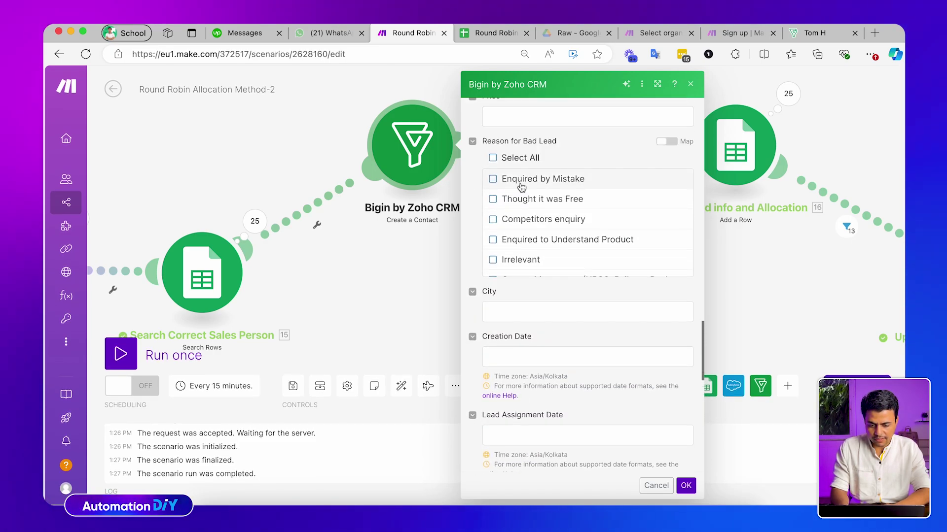
Choose a sales person from the listed users as the contact's Previous Owner
scroll(560, 371, "down", 3)
left_click(529, 445)
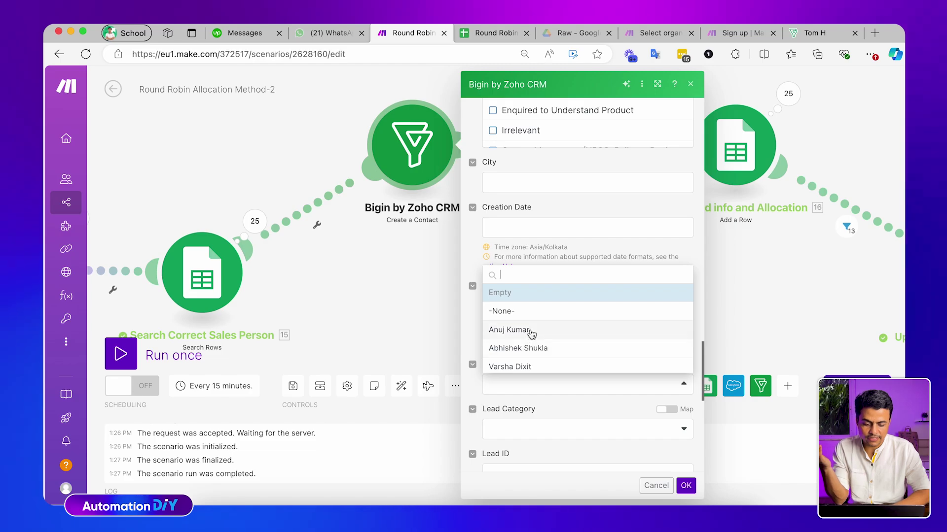
scroll(532, 351, "down", 2)
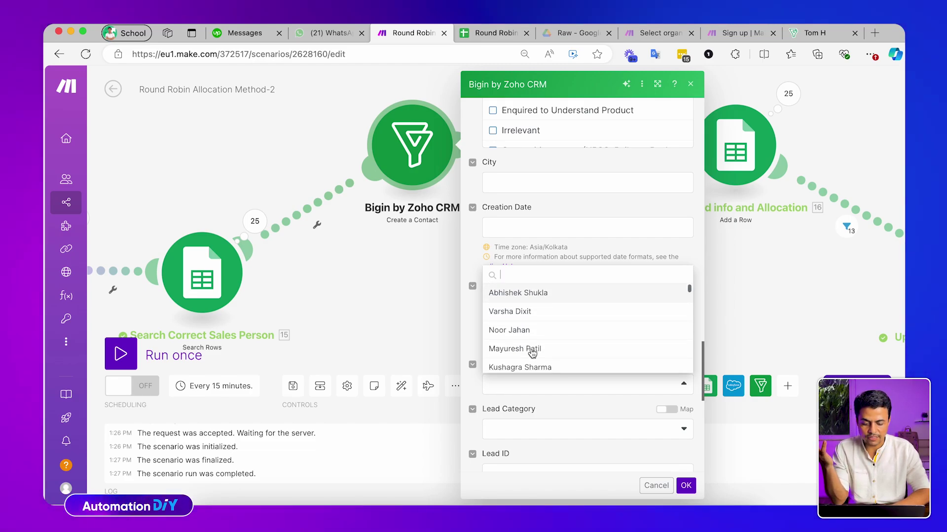
scroll(532, 351, "down", 1)
left_click(503, 295)
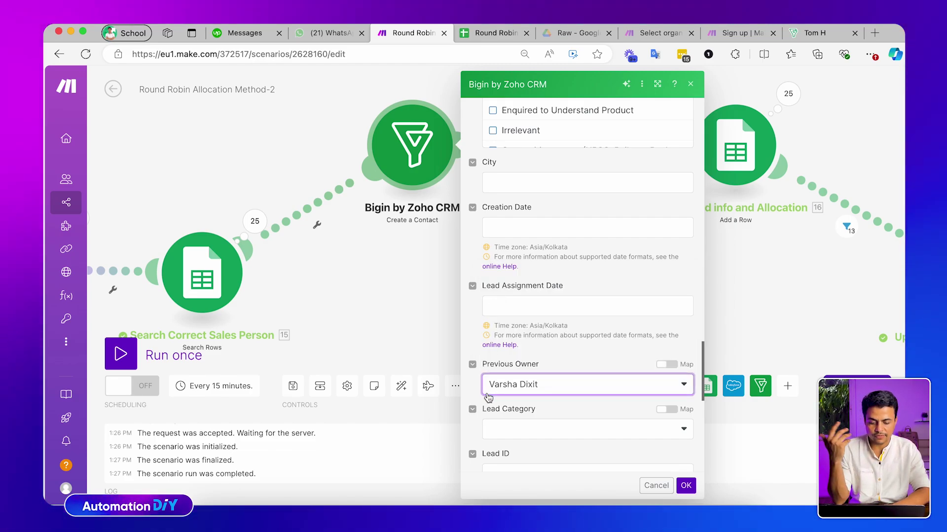
Make Previous Owner a mapped field and map it to Sales Person Name (A) from Search Correct Sales Person
scroll(472, 389, "up", 8)
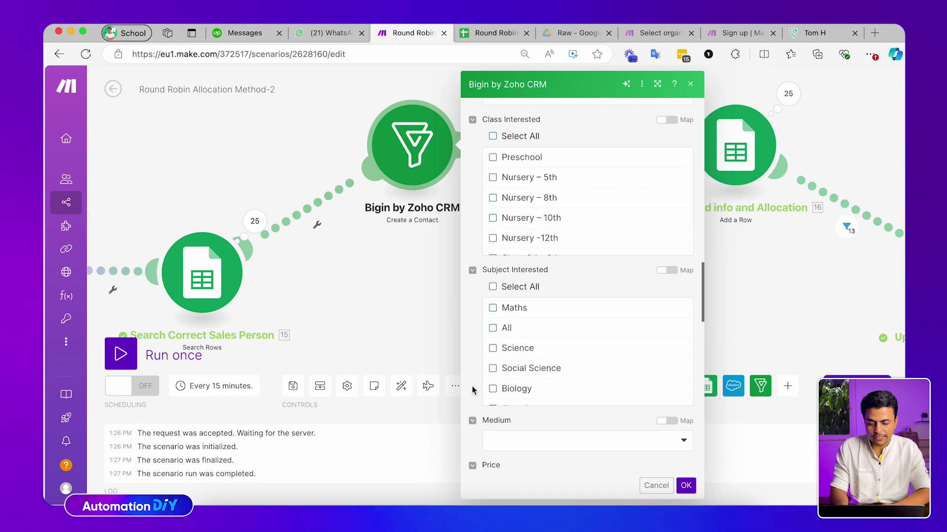
scroll(472, 389, "down", 5)
scroll(472, 386, "down", 2)
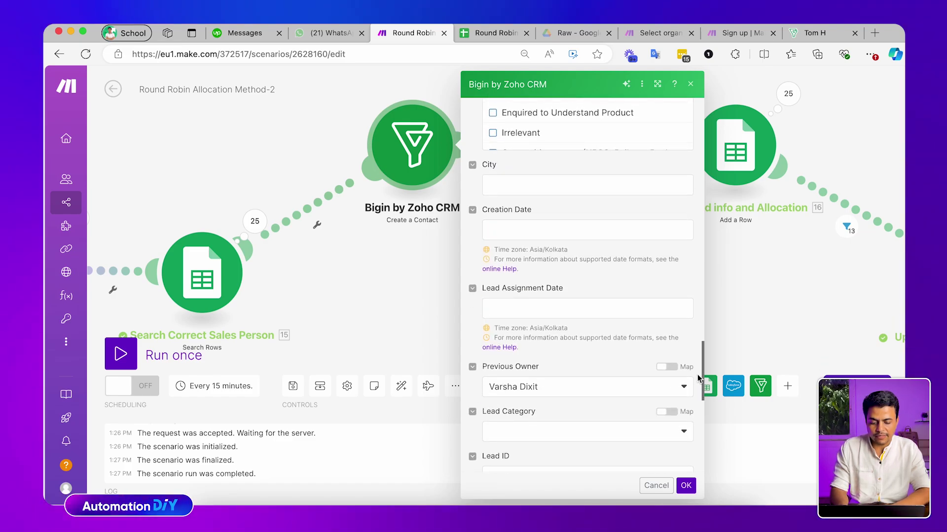
left_click(666, 367)
key("BackSpace")
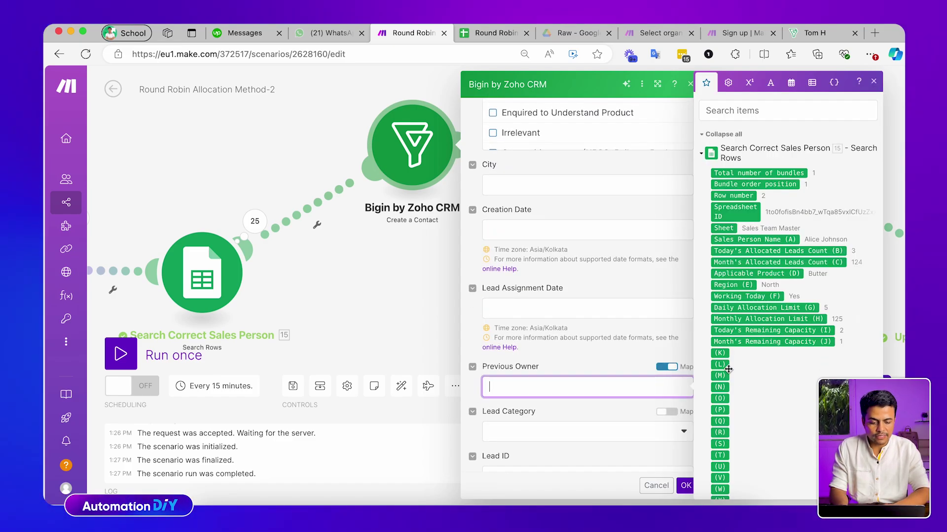
left_click(726, 240)
left_click(454, 346)
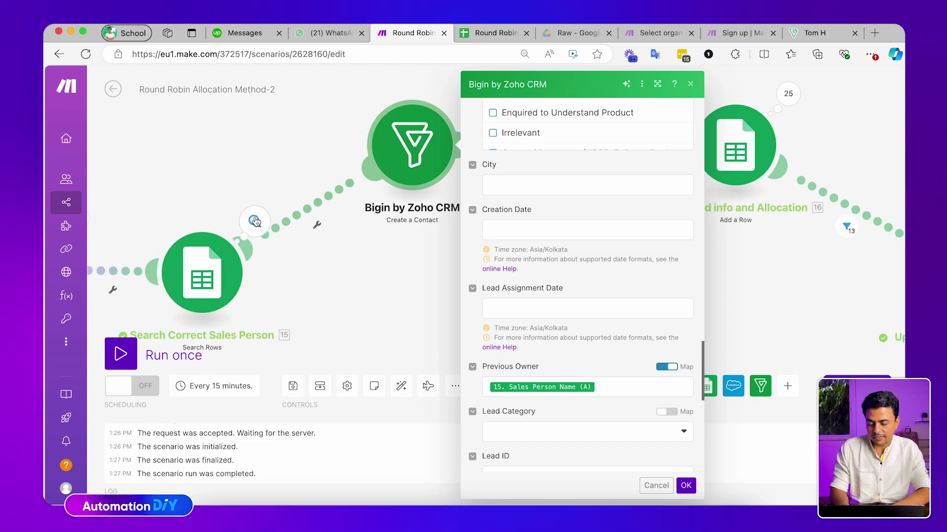
Close the Bigin module's settings and move the module closer to the Search Correct Sales Person module
scroll(366, 188, "left", 4)
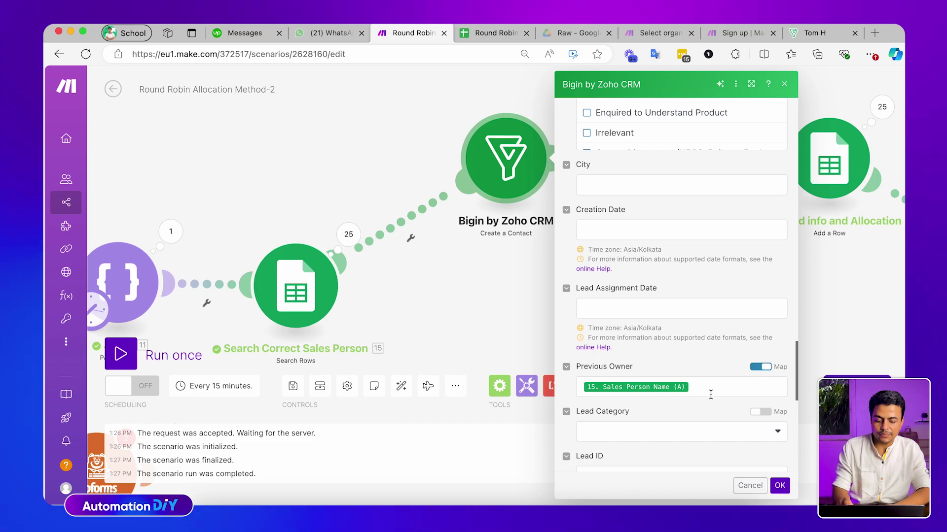
scroll(680, 296, "up", 6)
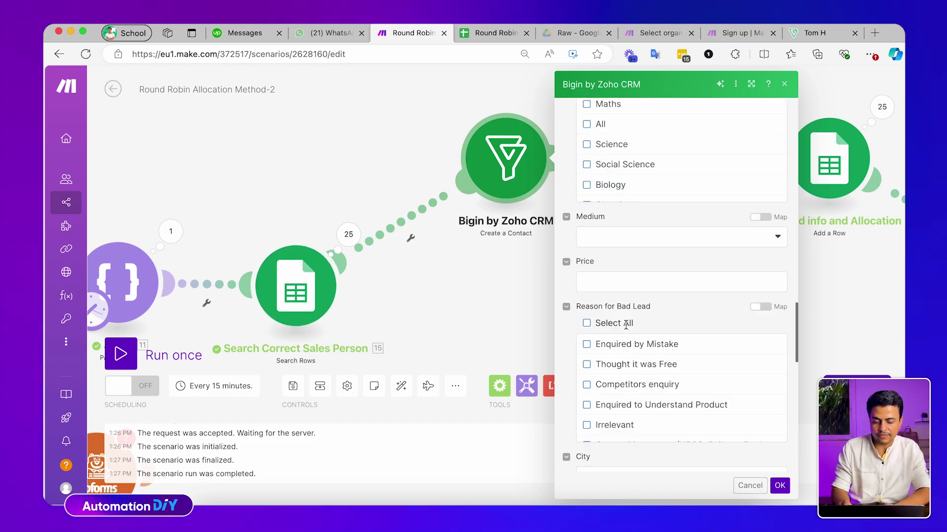
left_click(464, 245)
scroll(419, 197, "right", 2)
left_click_drag(374, 92, 538, 220)
left_click_drag(542, 183, 473, 196)
left_click_drag(385, 186, 299, 184)
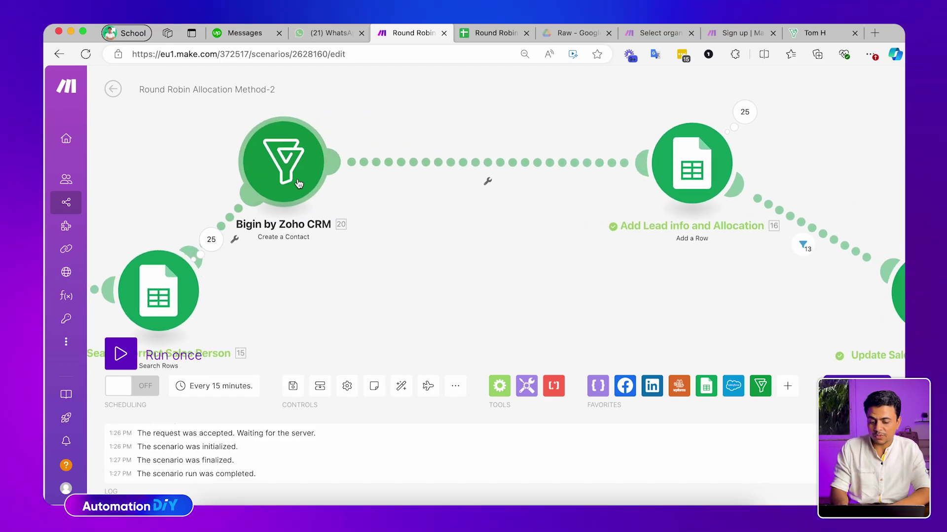
Add an HTTP Make a request module between the Bigin module and the Add Lead info and Allocation module
left_click(425, 175)
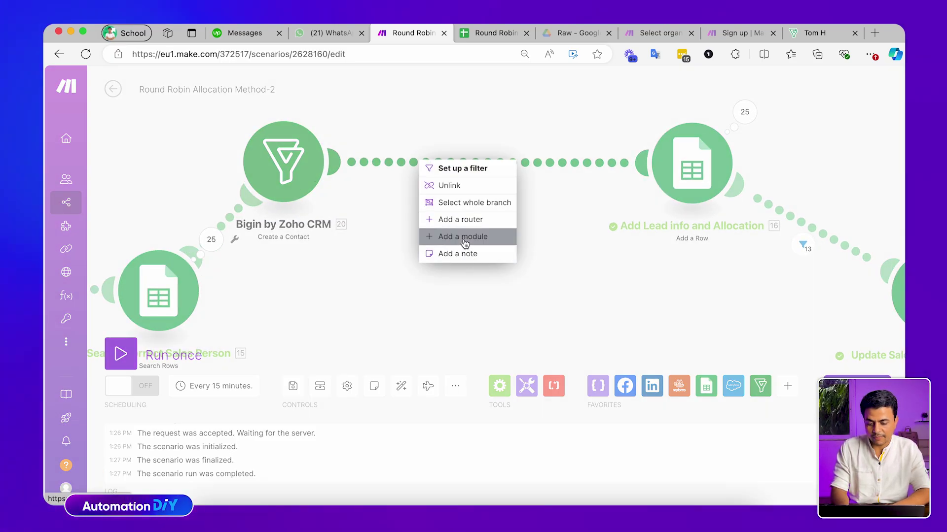
left_click(463, 236)
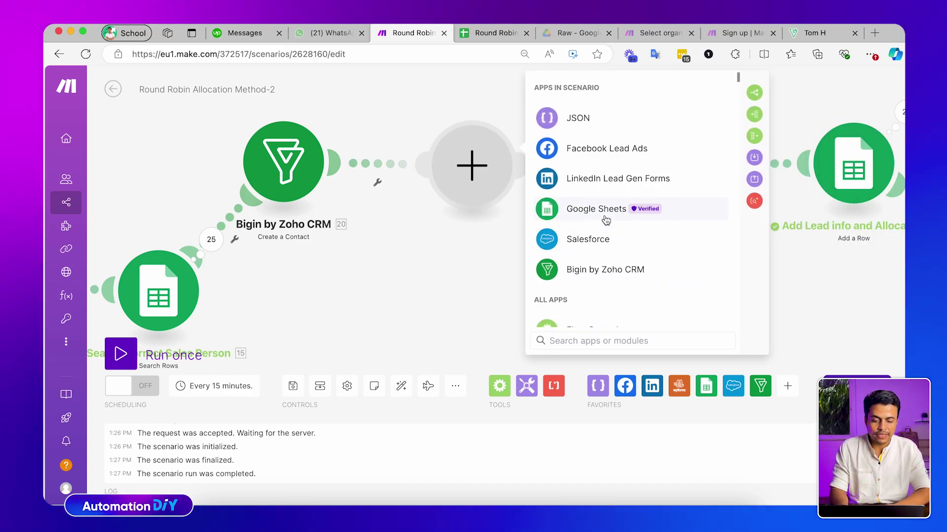
scroll(606, 220, "down", 6)
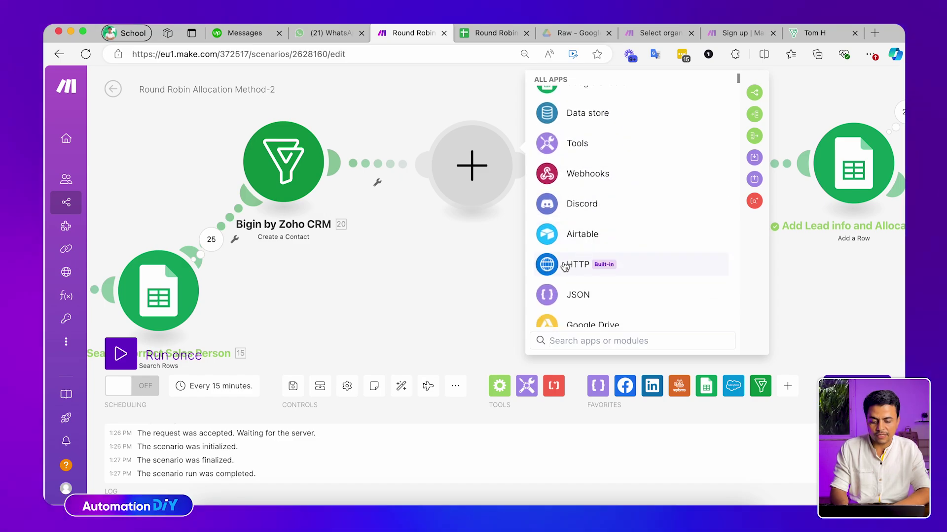
left_click(584, 274)
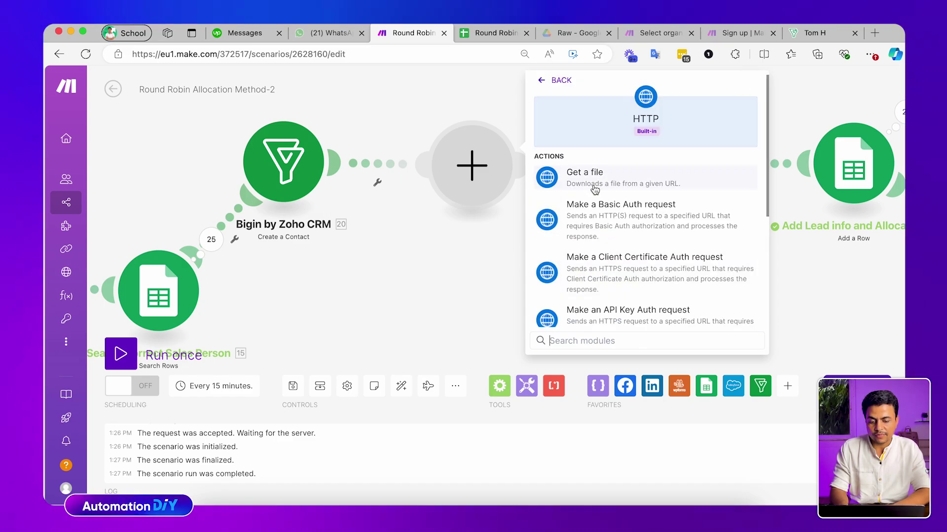
scroll(594, 269, "down", 3)
left_click(592, 290)
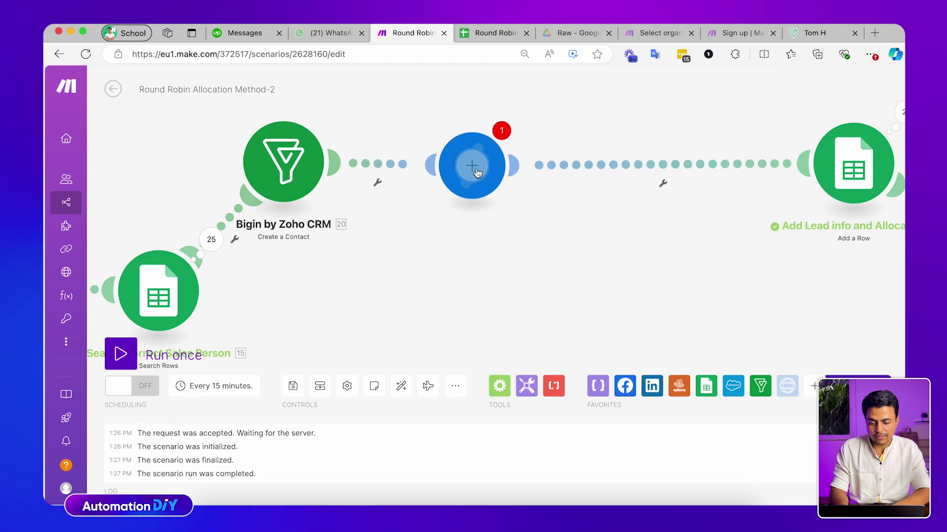
left_click(549, 170)
type("http")
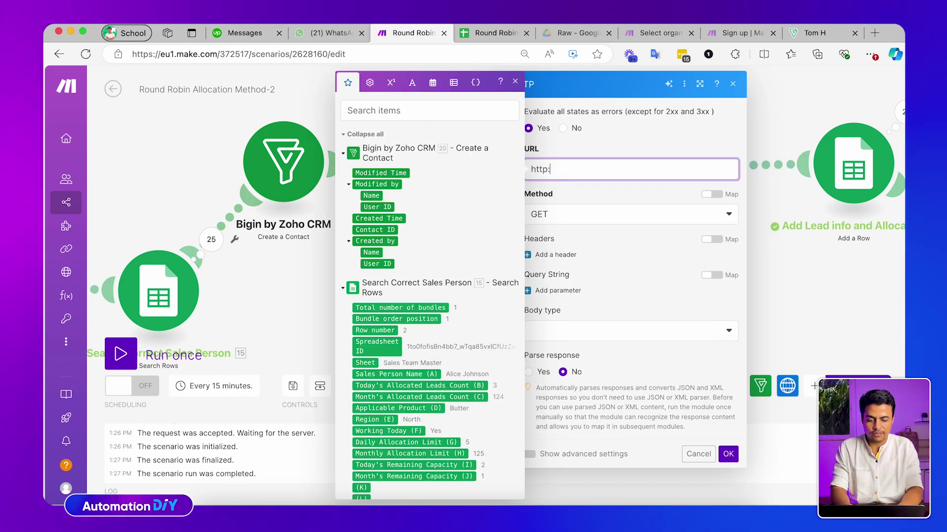
type("s://")
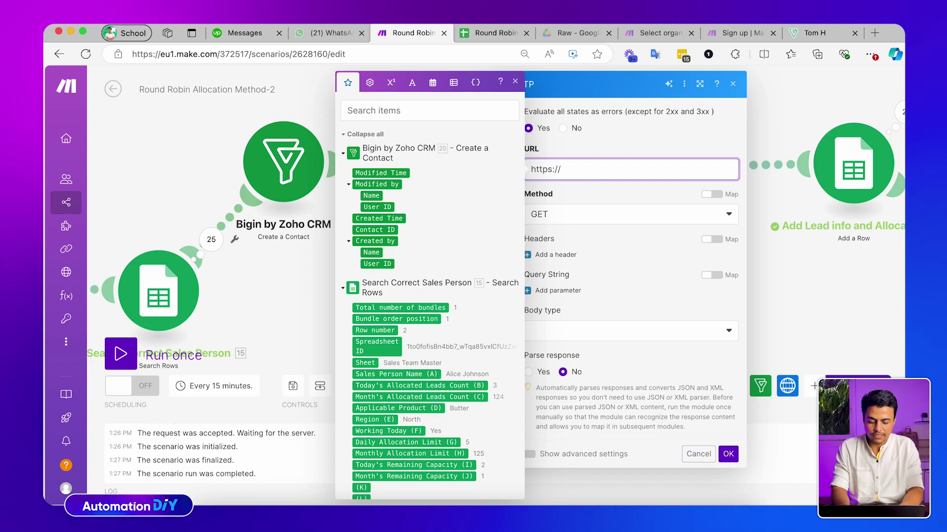
type("api.zoho.com")
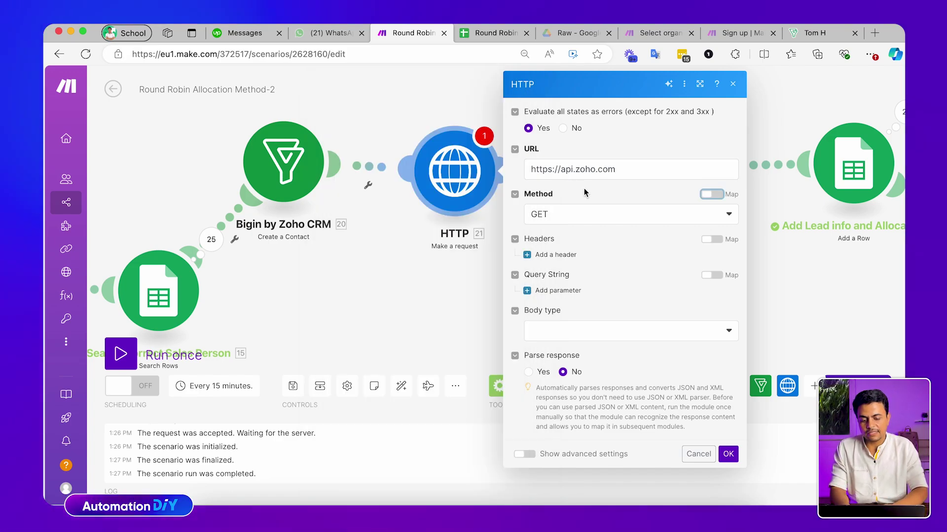
left_click(586, 214)
left_click(567, 268)
left_click(641, 171)
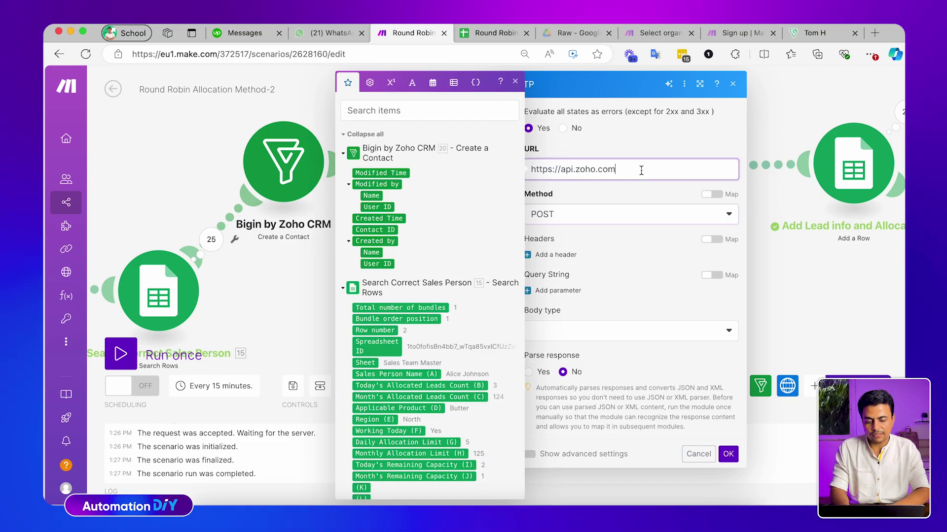
type("/contact")
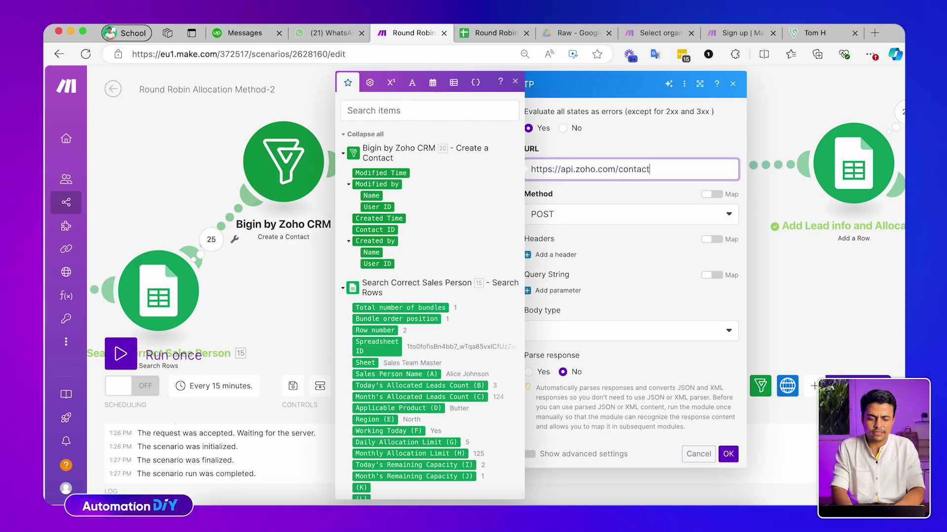
type("s/cre")
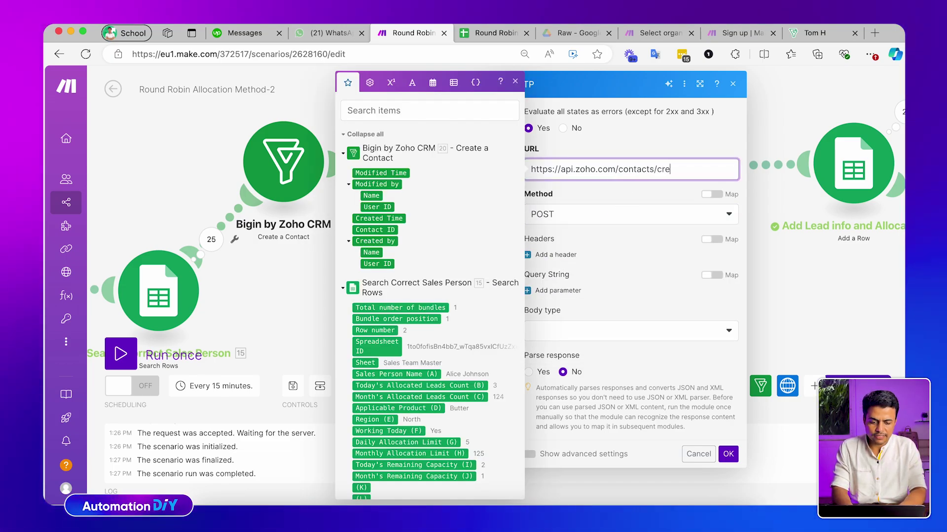
left_click(665, 253)
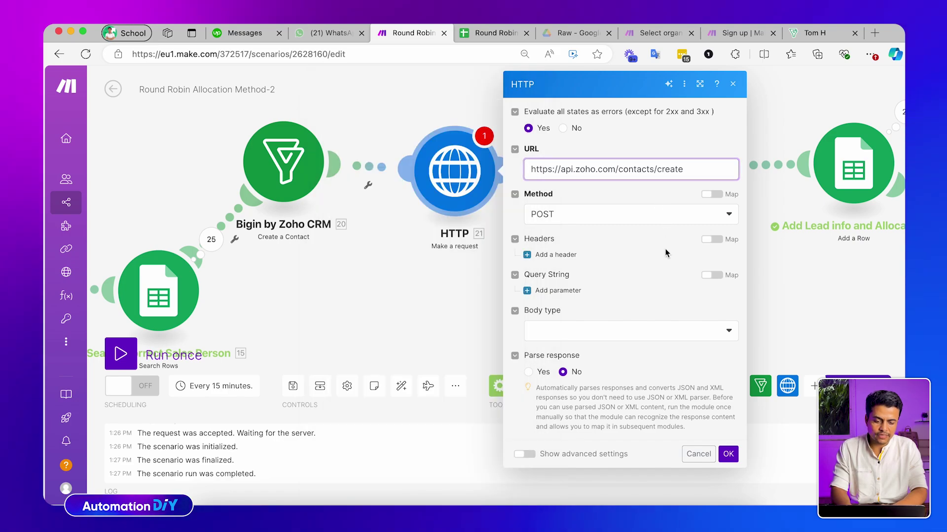
Set the body type to Application/x-www-form-urlencoded and add a first_name field mapped to First Name from the Parse JSON module
left_click(556, 330)
left_click(549, 386)
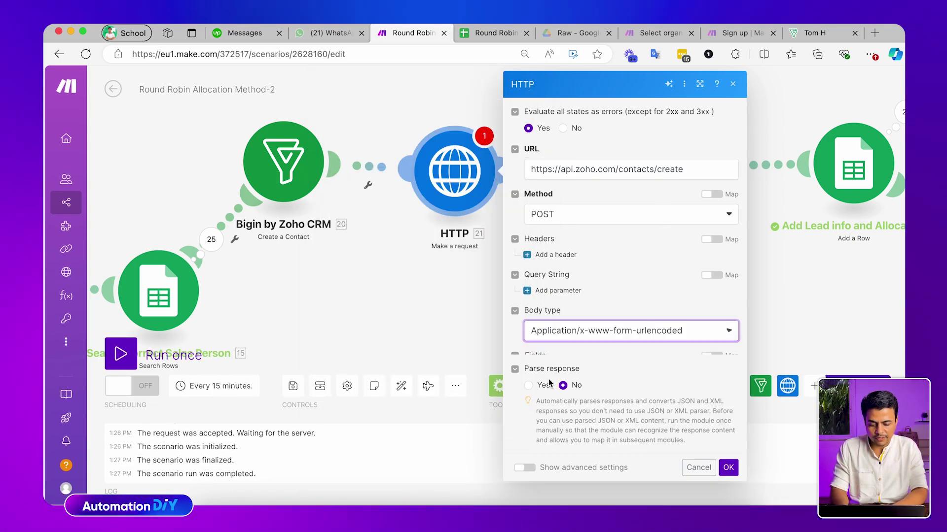
left_click(541, 366)
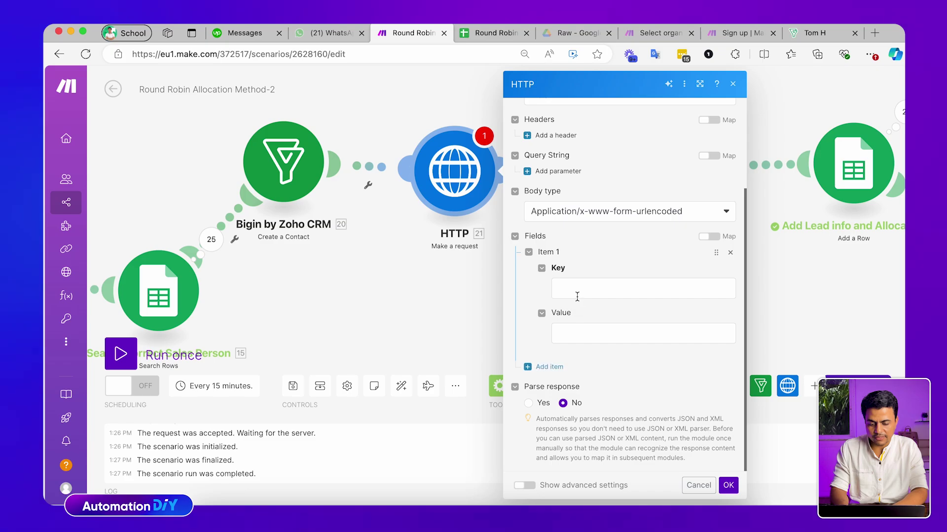
left_click(577, 291)
type("first_name")
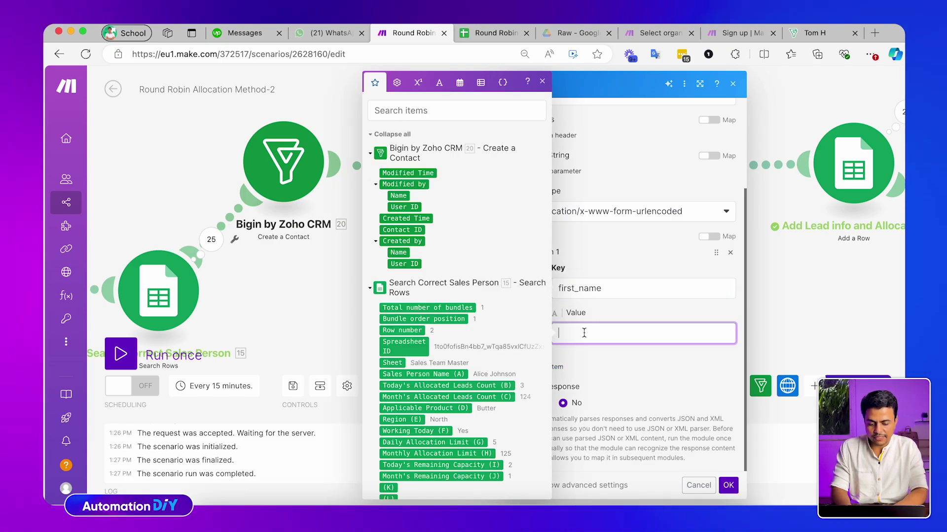
scroll(476, 324, "down", 20)
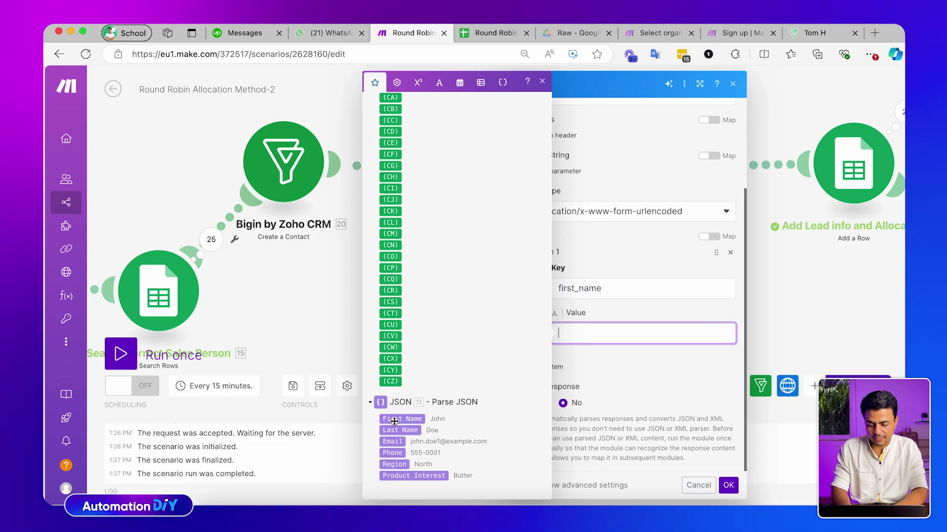
left_click(394, 421)
left_click(597, 252)
Delete the HTTP Make a request module between the Bigin module and the Add Lead info and Allocation module
scroll(618, 413, "up", 3)
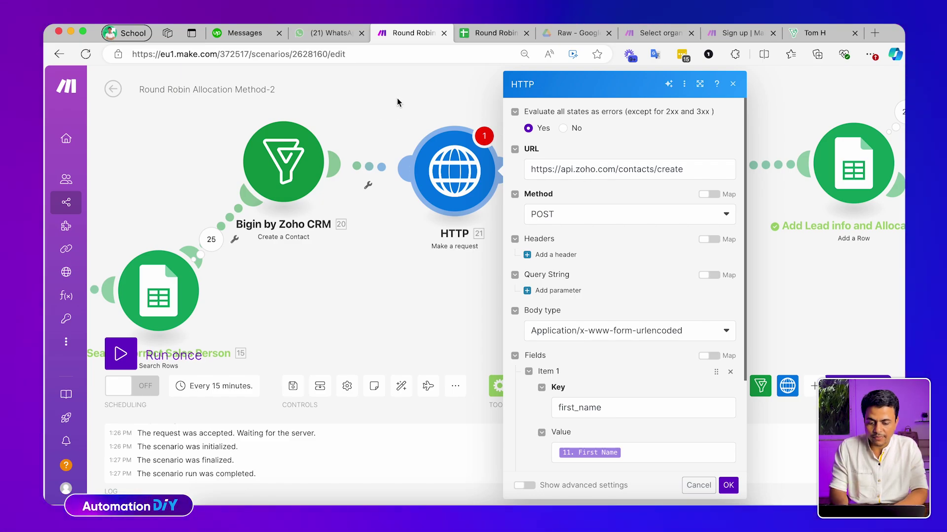
left_click(498, 217)
key("Delete")
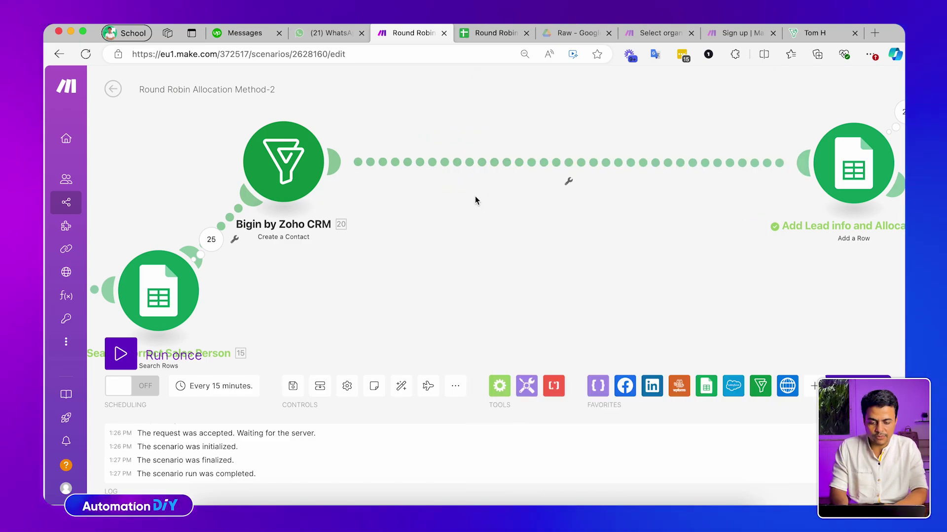
Search Make's available apps for "crm" and look through the list of CRM integrations
right_click(444, 162)
left_click(476, 336)
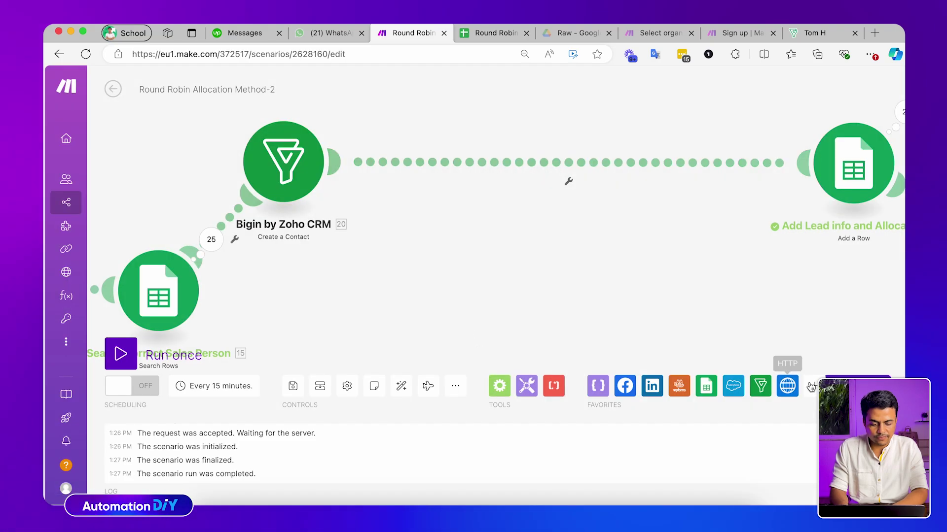
left_click(814, 386)
type("crm")
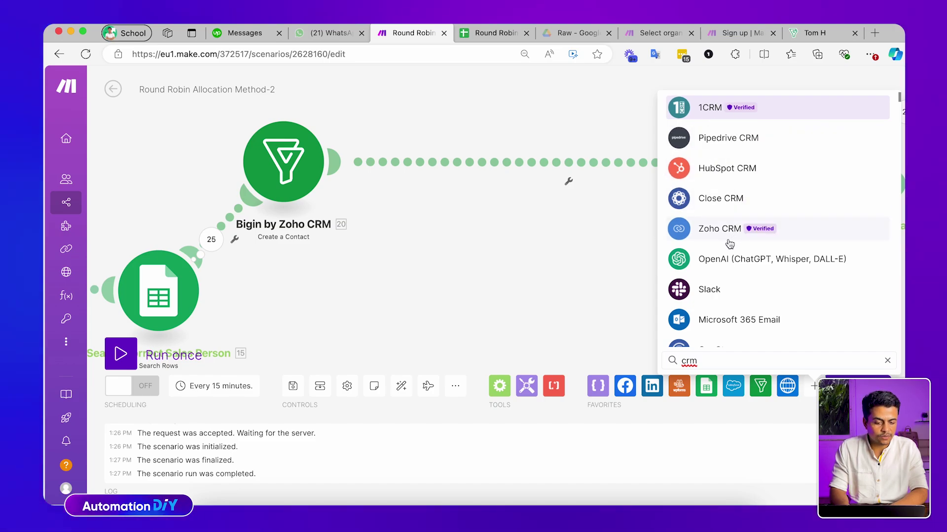
scroll(730, 243, "down", 3)
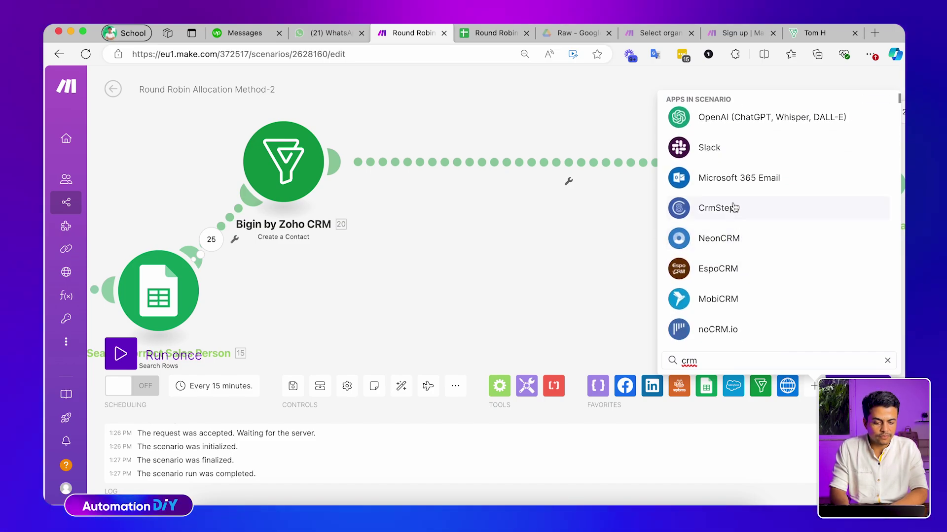
scroll(733, 205, "down", 2)
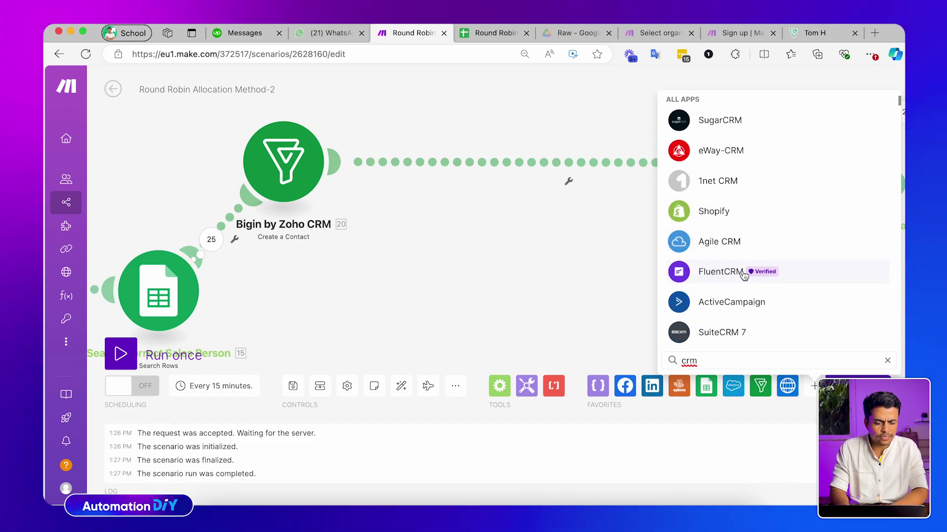
scroll(743, 275, "down", 8)
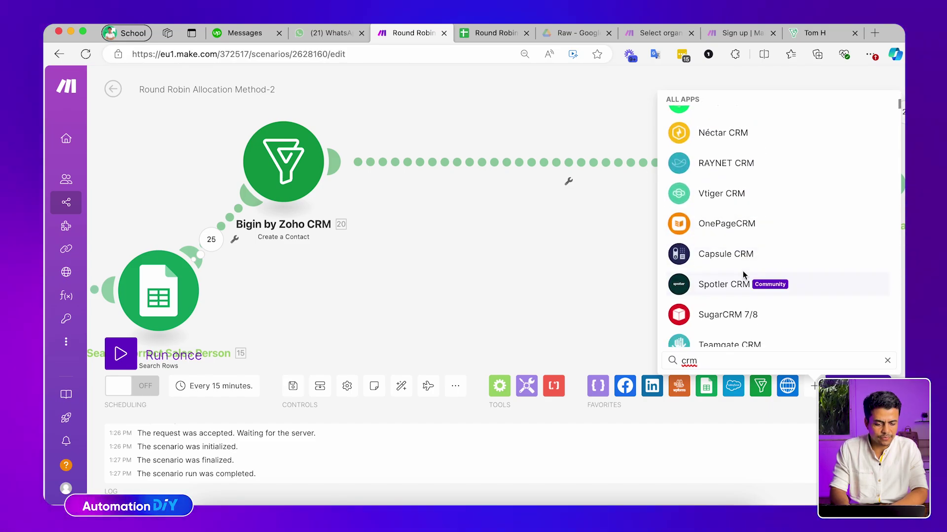
scroll(742, 271, "down", 10)
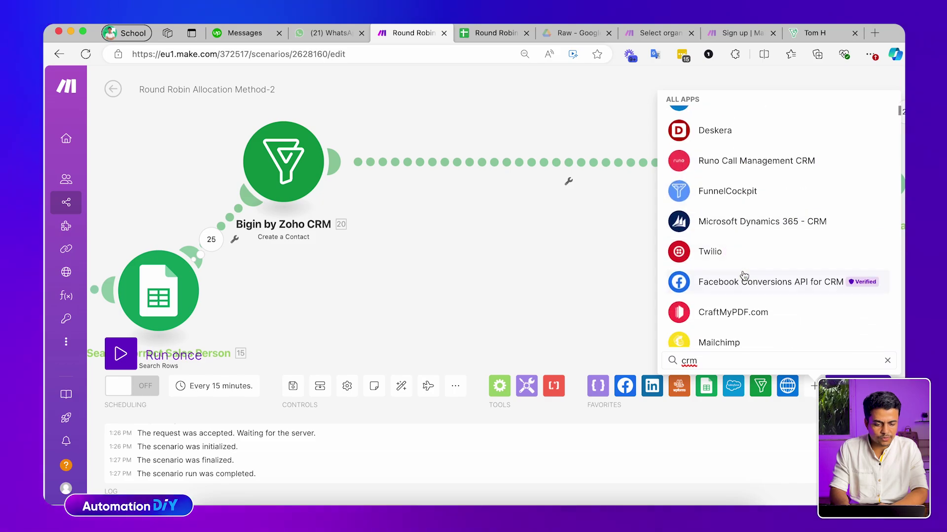
scroll(743, 275, "down", 10)
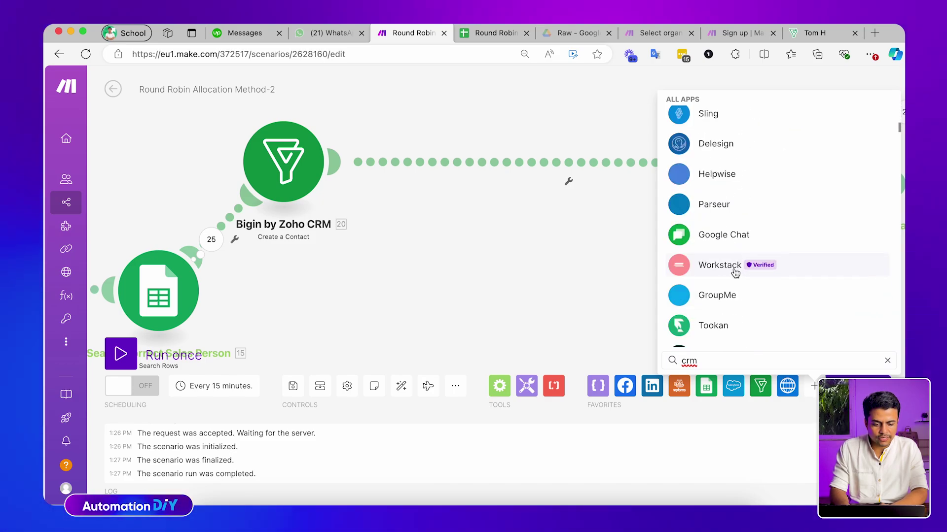
left_click(510, 244)
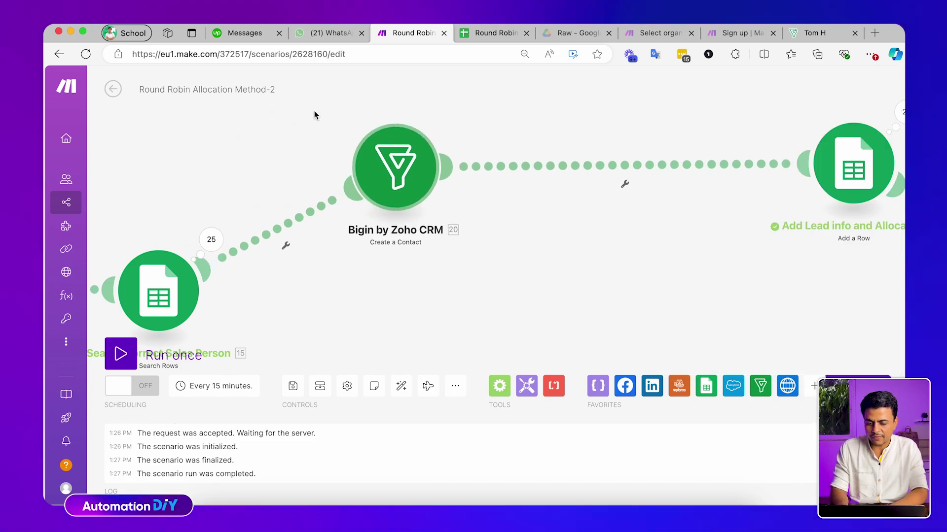